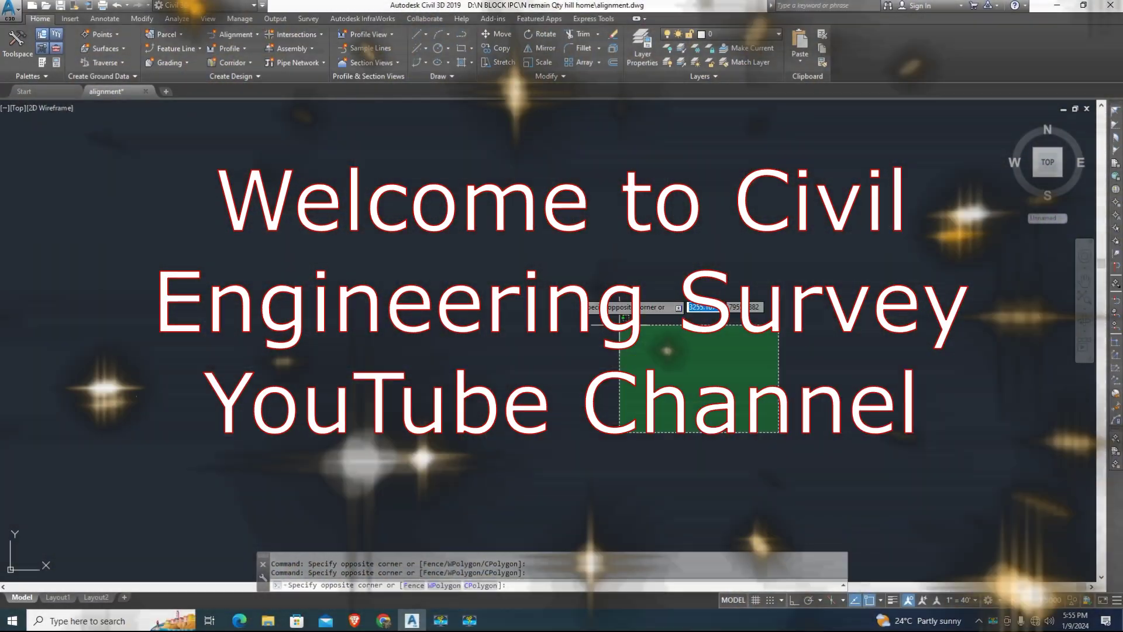
# Step: Complete the pending selection window in the alignment.dwg drawing
pyautogui.click(503, 238)
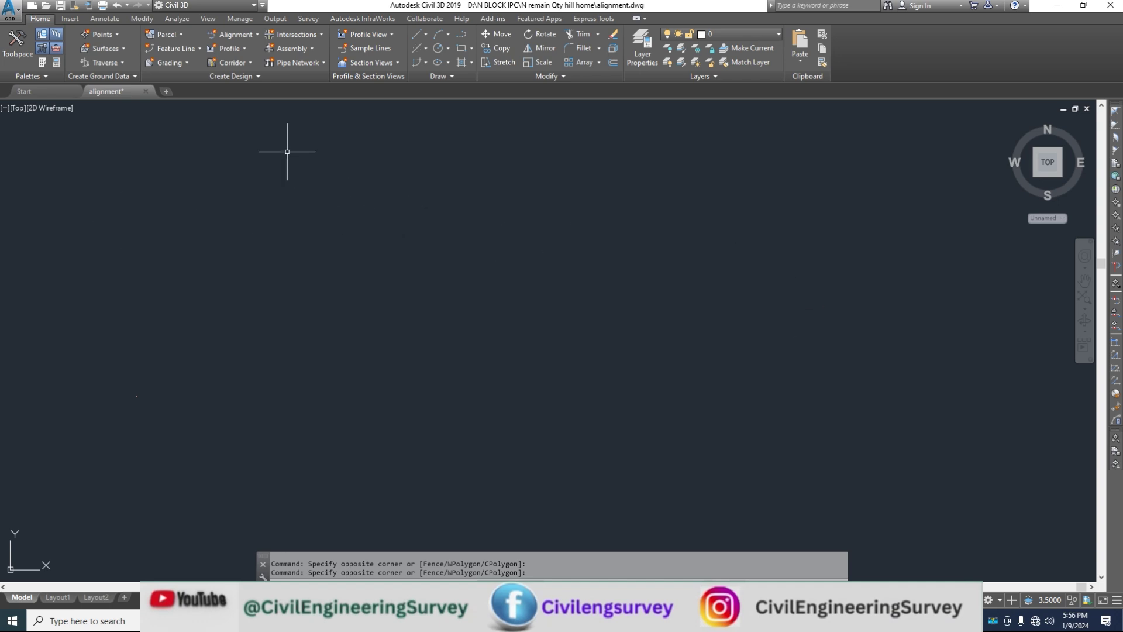
# Step: Create Alignment 100 as a fixed two-point tangent 250 long, stationed 0+00 to 2+50
pyautogui.click(252, 37)
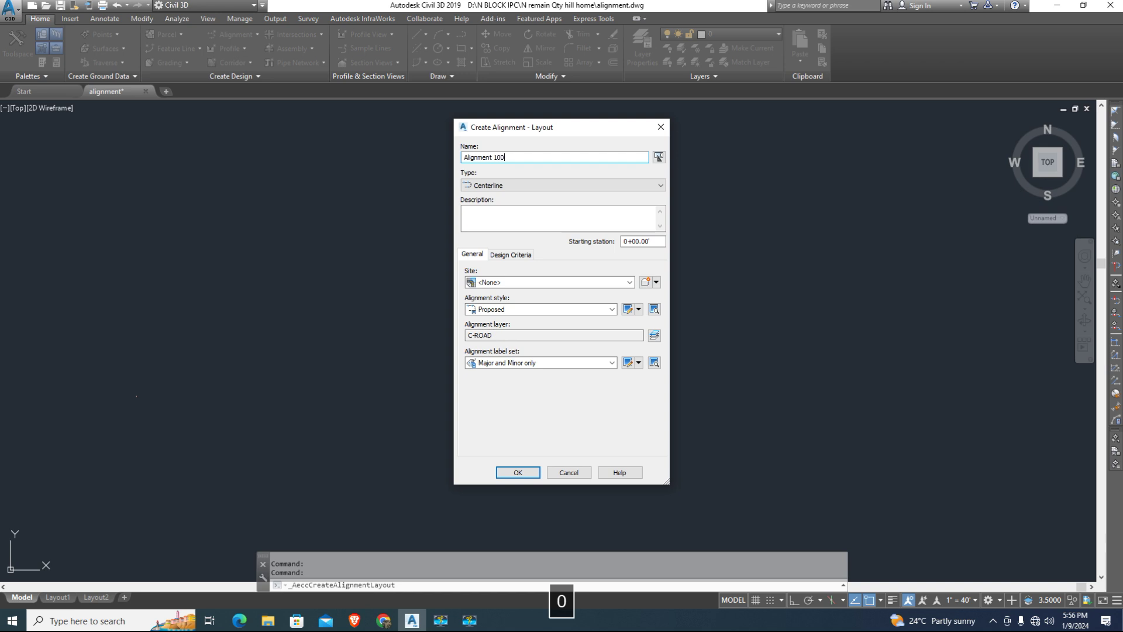
pyautogui.click(518, 473)
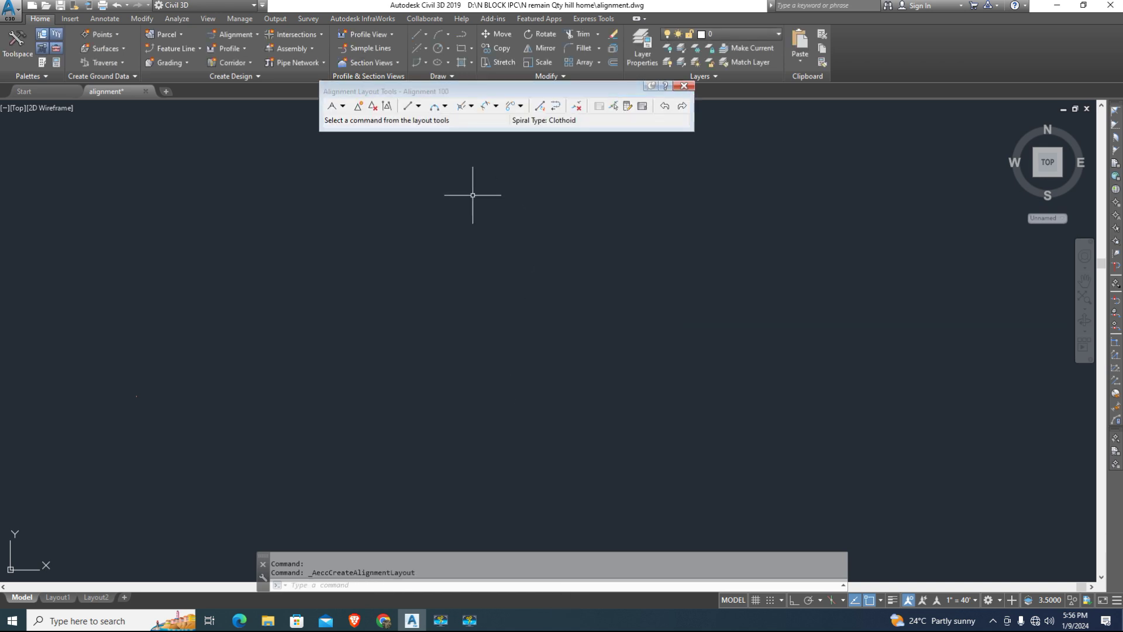
pyautogui.click(420, 107)
pyautogui.click(439, 118)
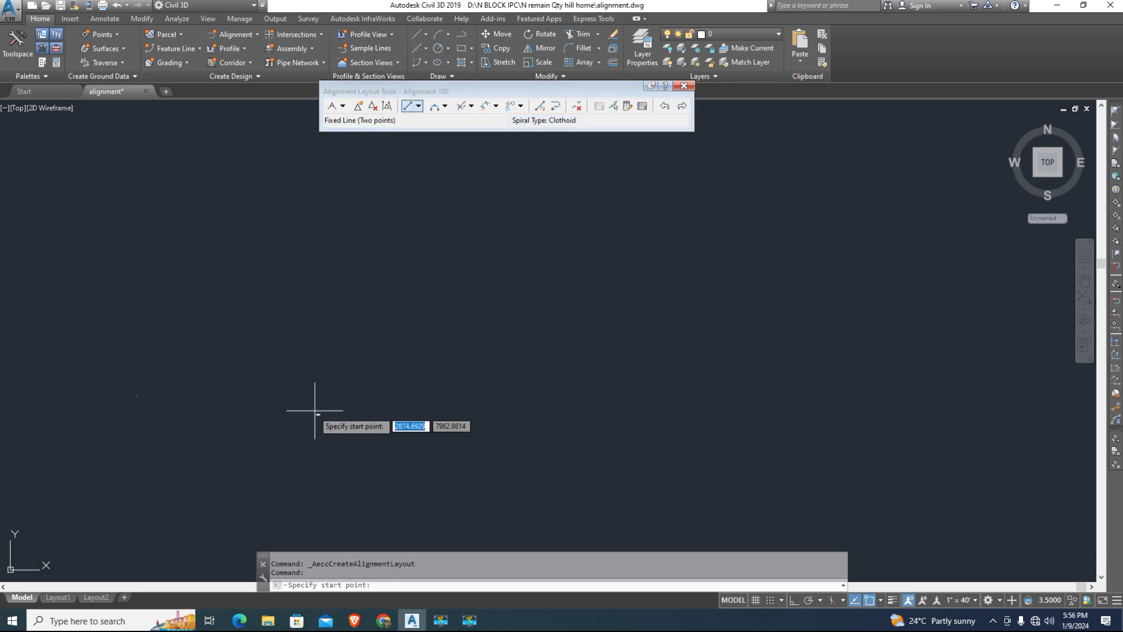
pyautogui.click(228, 467)
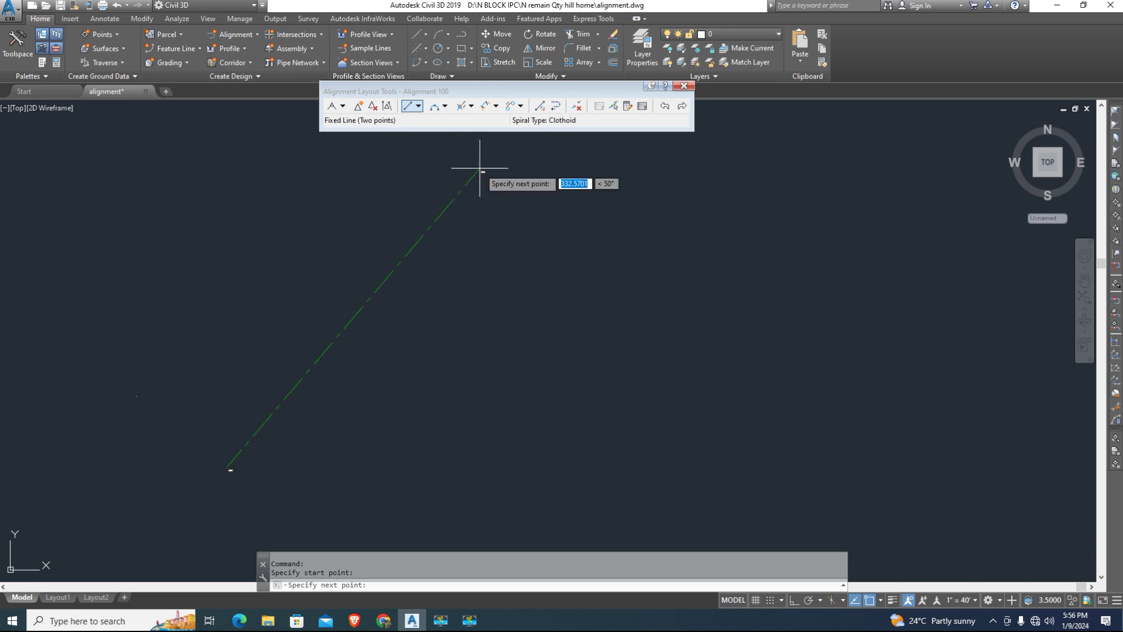
pyautogui.write('250')
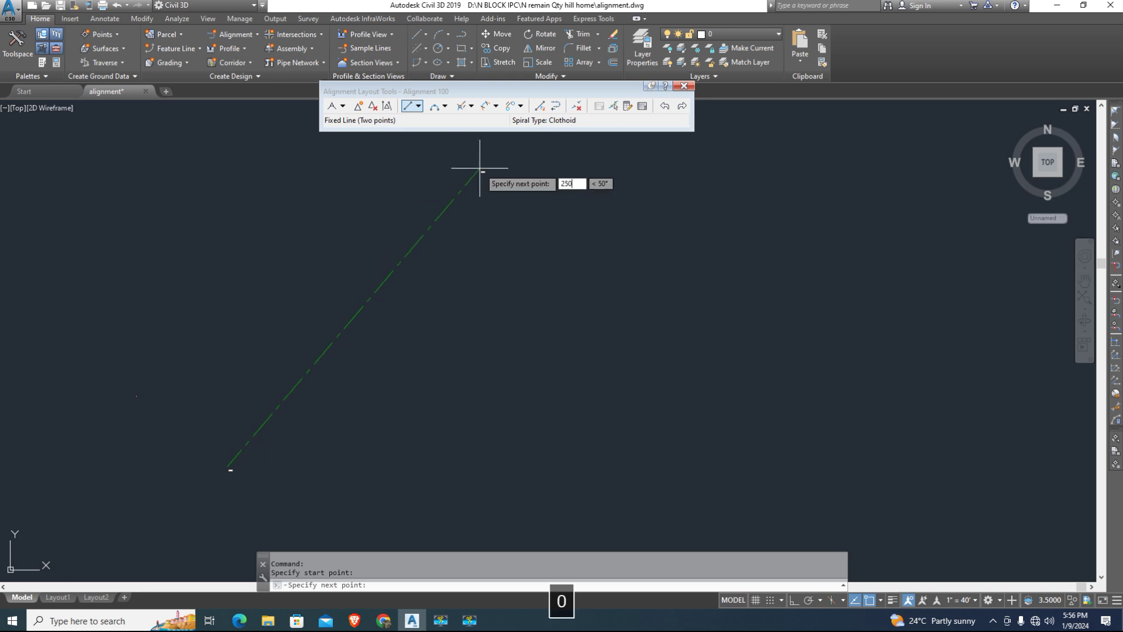
pyautogui.press('Return')
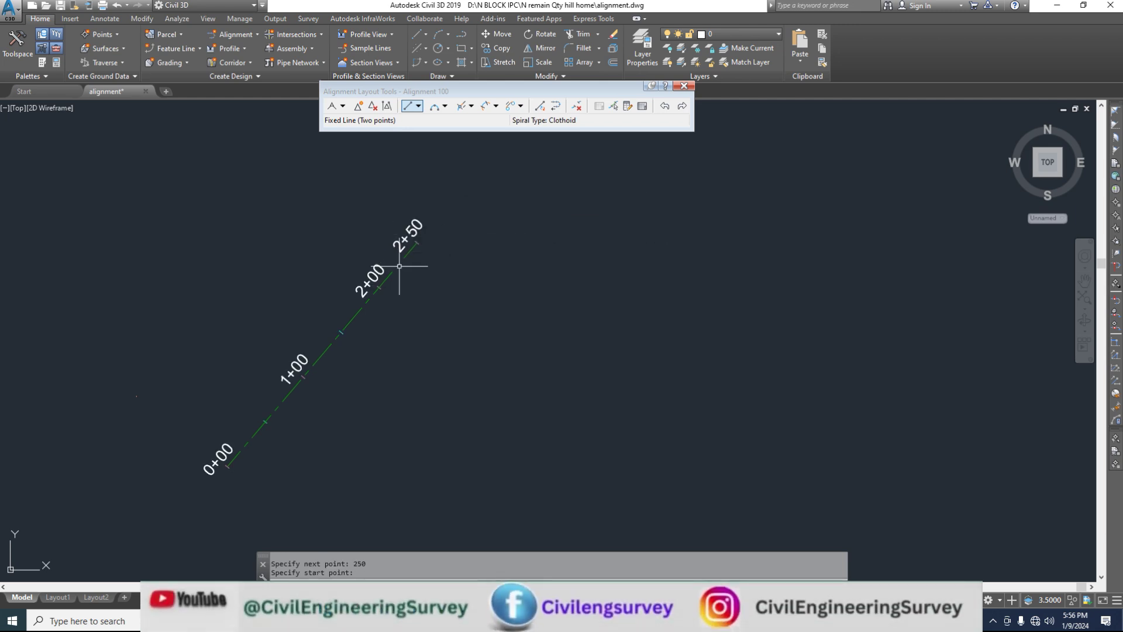
pyautogui.click(686, 87)
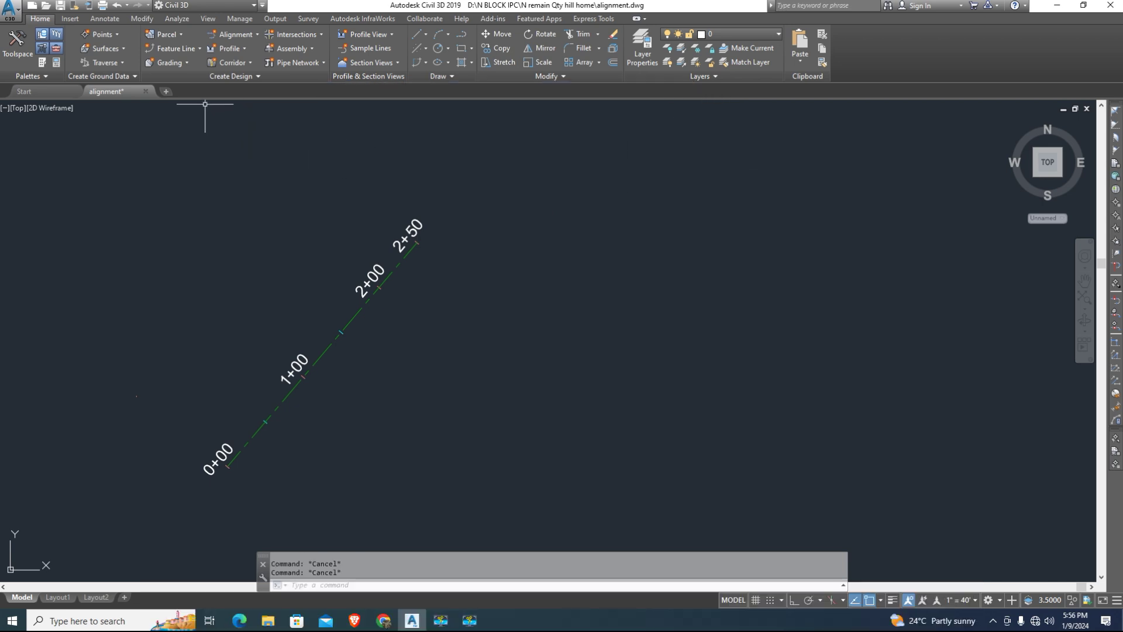
# Step: Start a new layout alignment named Alignment 101
pyautogui.click(241, 40)
pyautogui.click(252, 51)
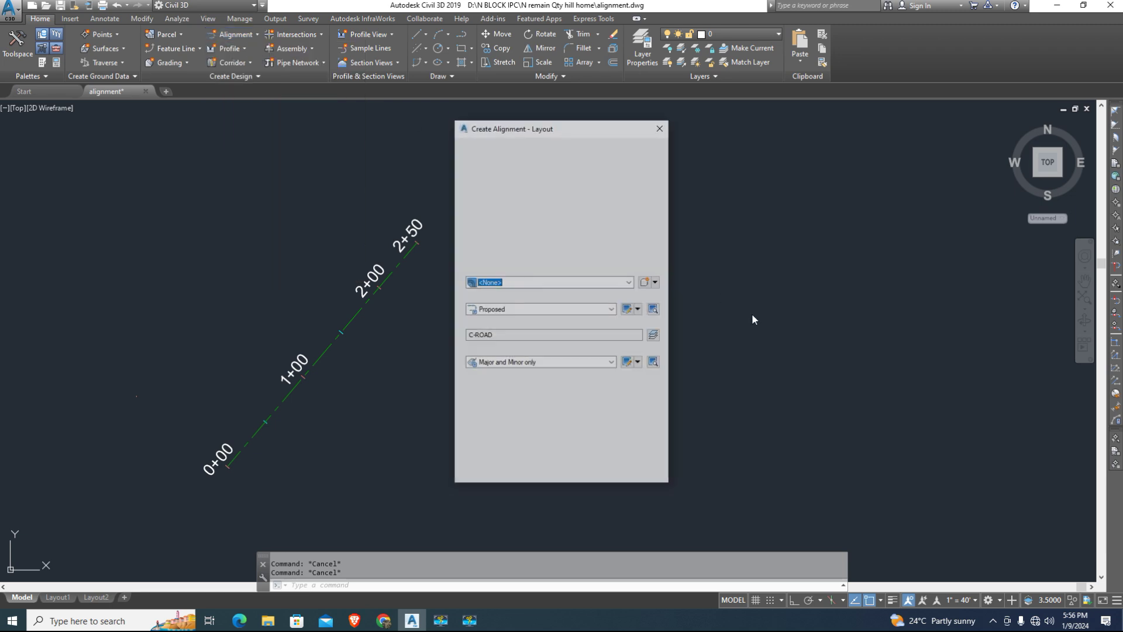
pyautogui.click(502, 157)
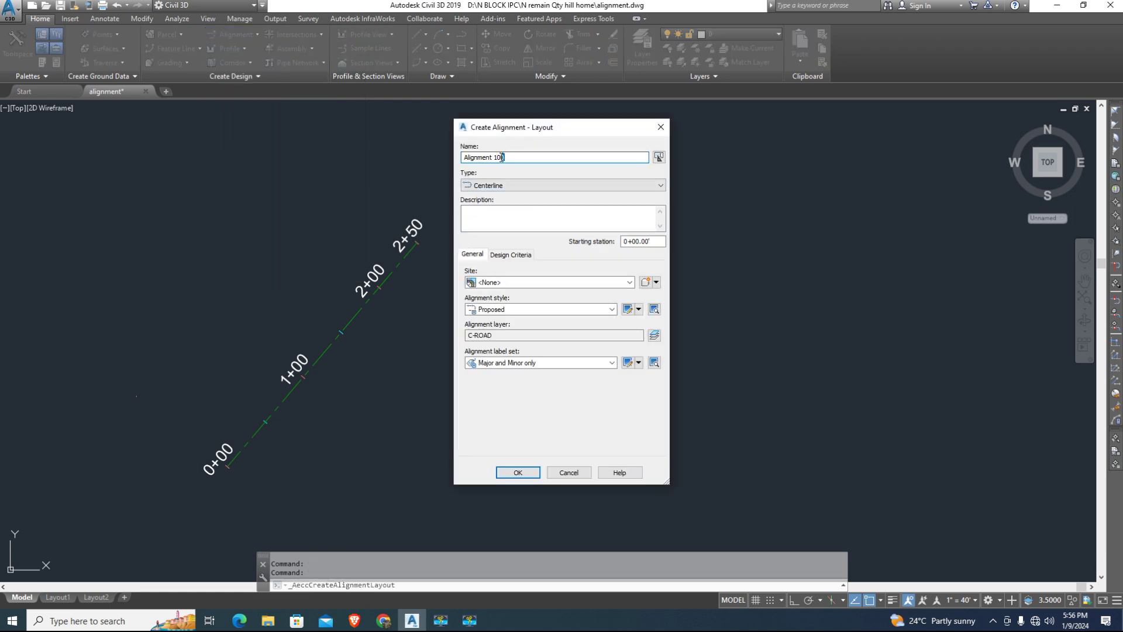
pyautogui.write('1')
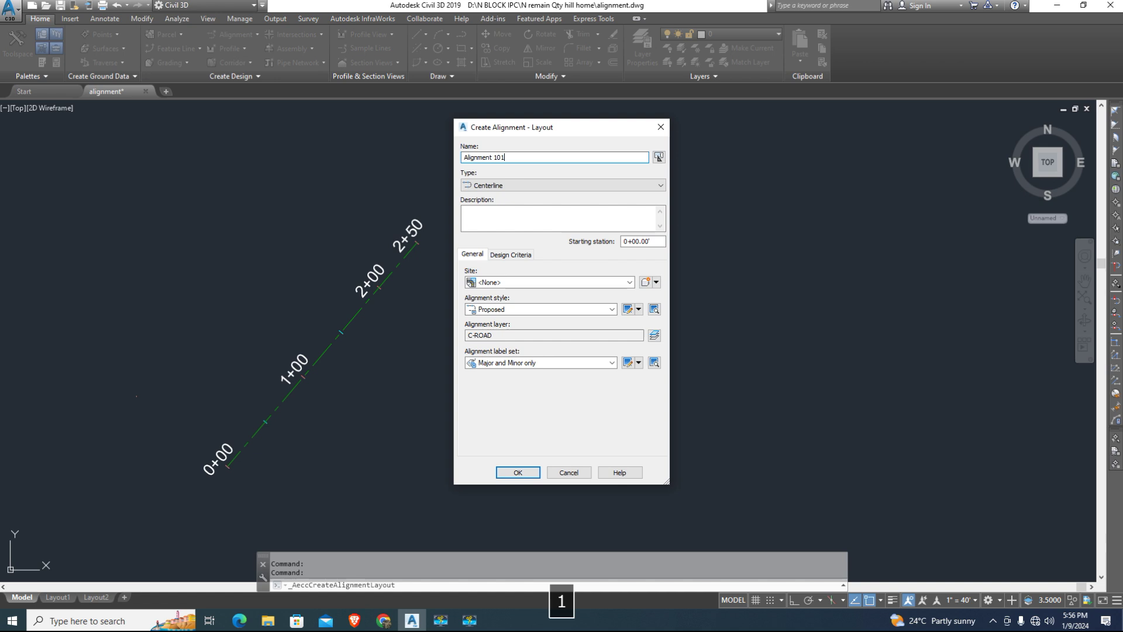
pyautogui.click(518, 472)
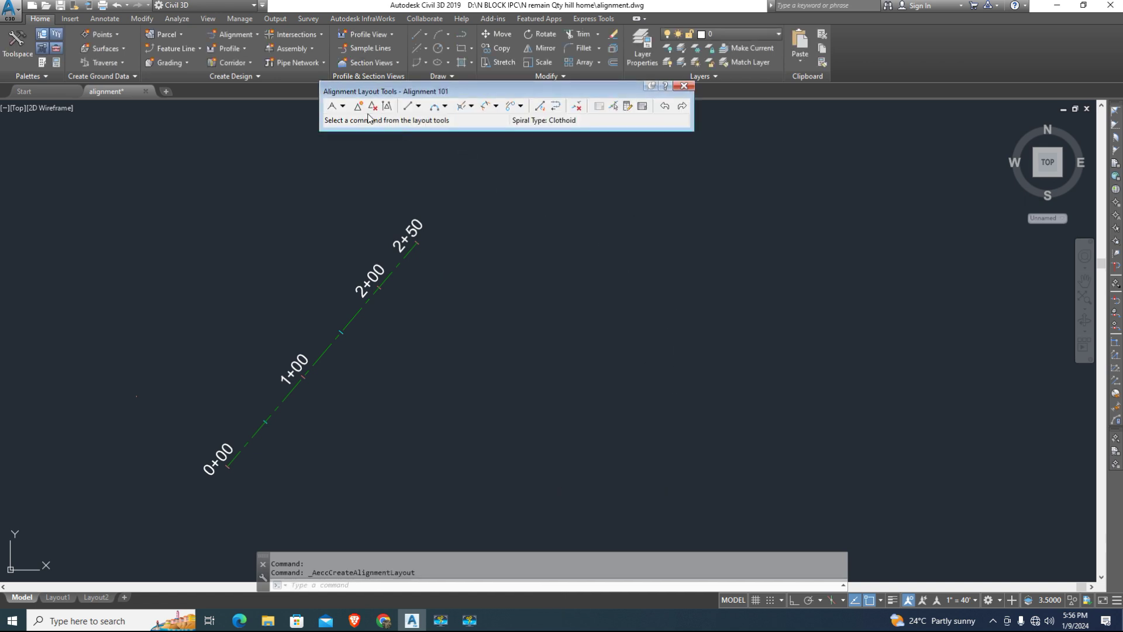
# Step: Draw a fixed two-point tangent toward the lower right, stationed 0+00 to 3+62
pyautogui.click(417, 106)
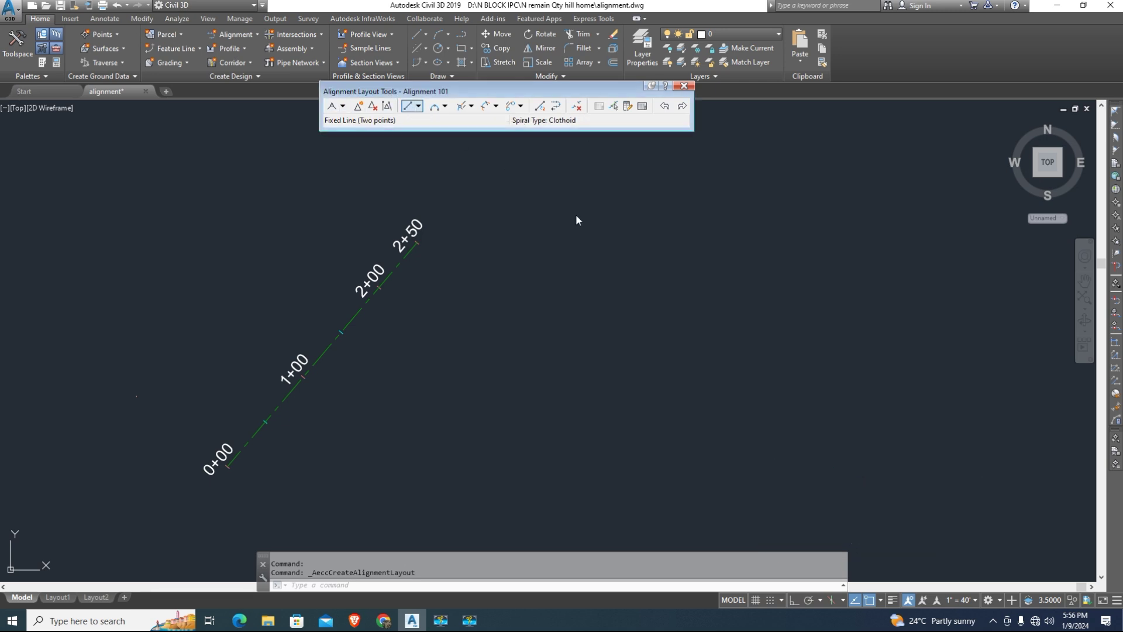
pyautogui.click(626, 197)
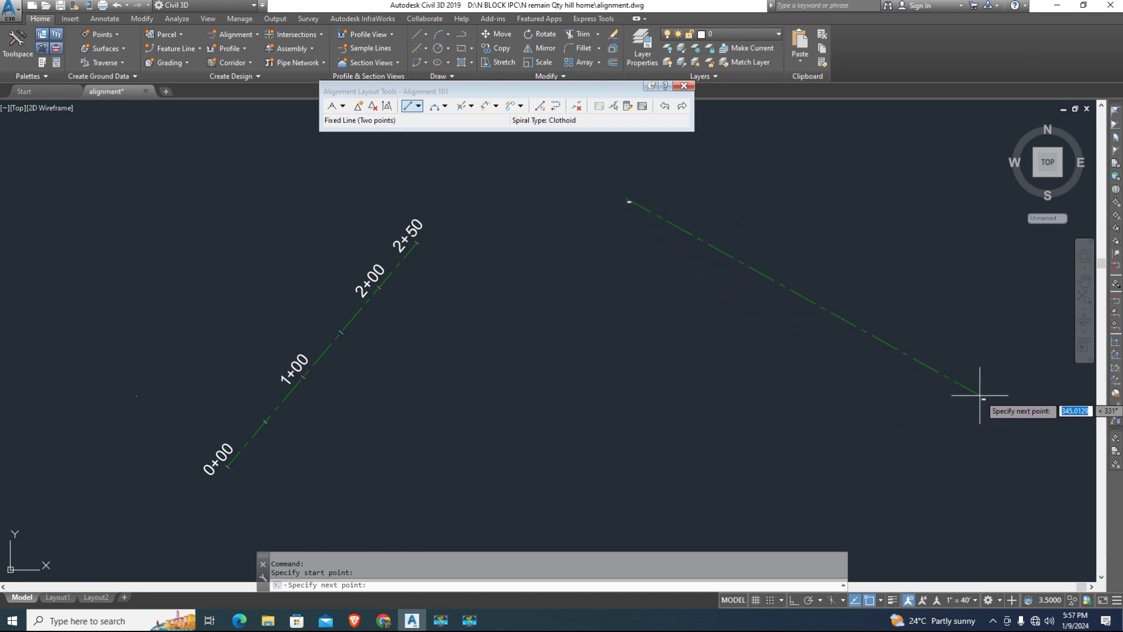
pyautogui.click(1002, 395)
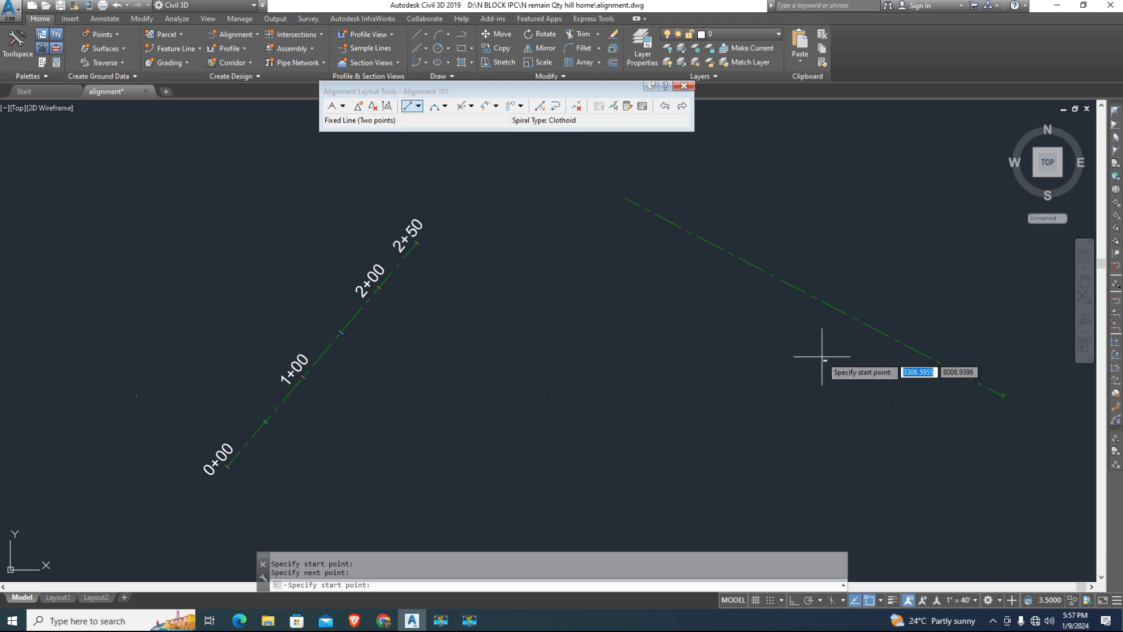
pyautogui.press('Return')
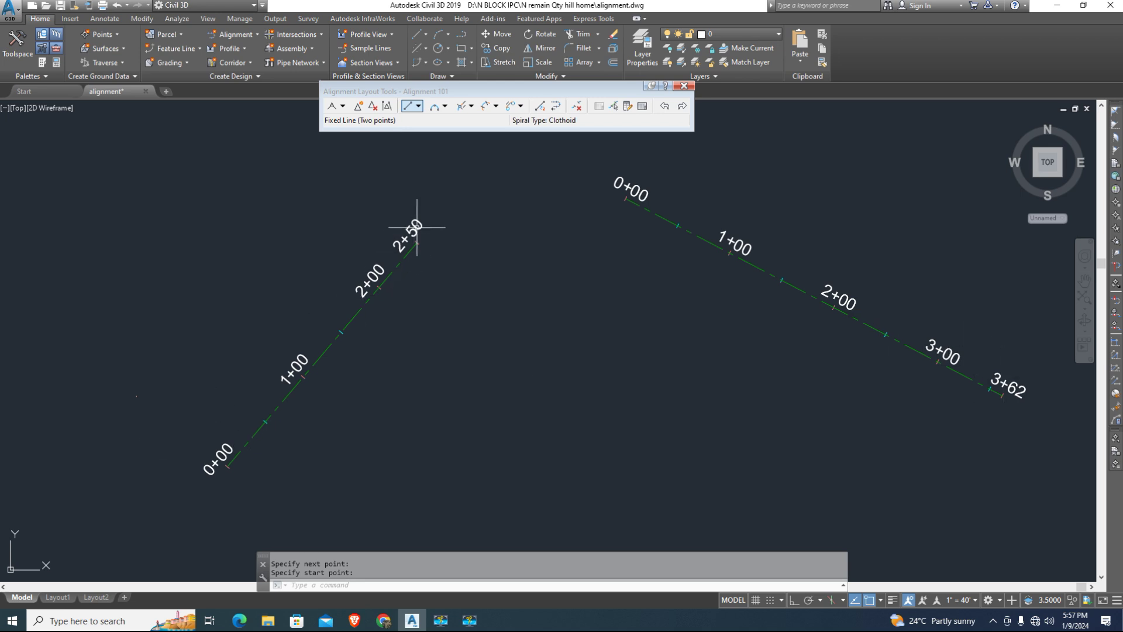
pyautogui.moveTo(417, 227); pyautogui.dragTo(397, 236, button='middle')
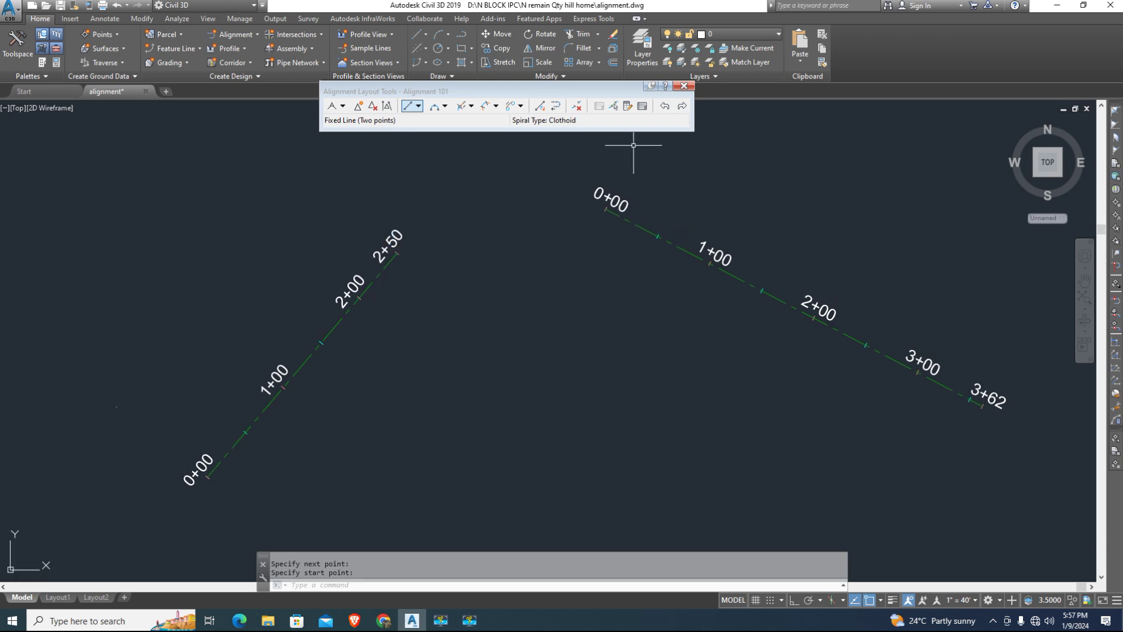
pyautogui.click(684, 85)
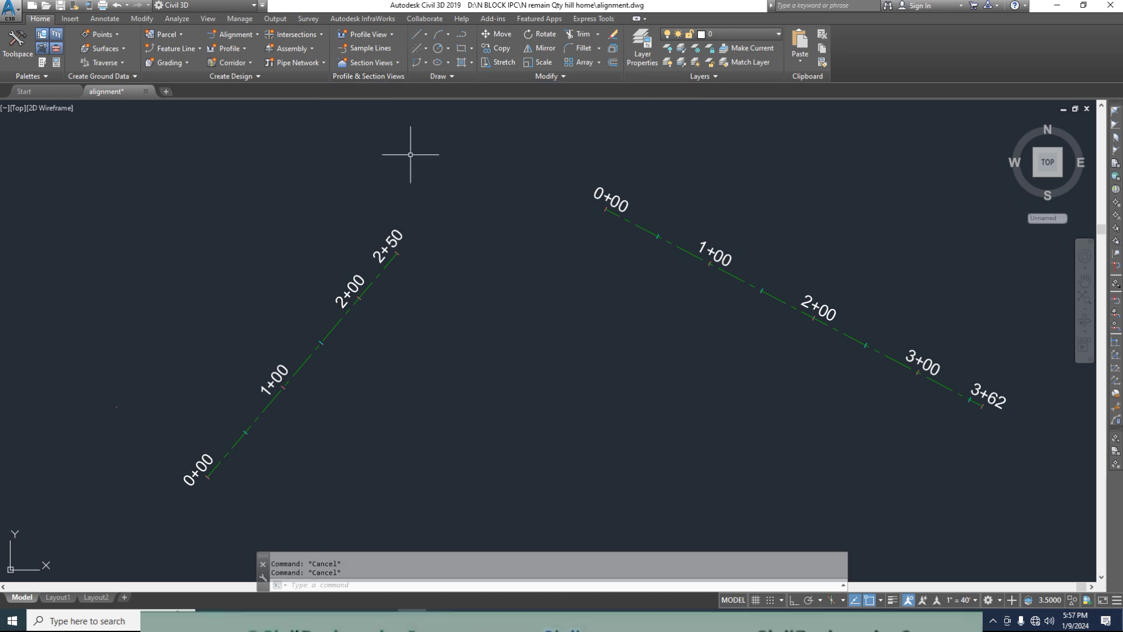
# Step: Create 18.00' offset alignments on both sides of Alignment 100
pyautogui.click(256, 34)
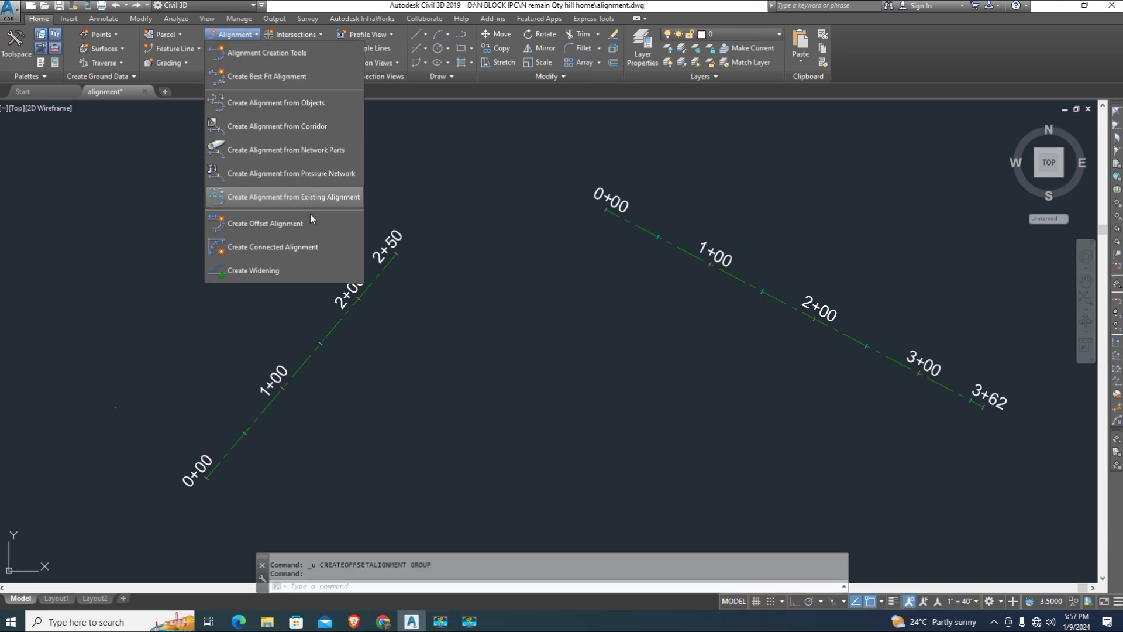
pyautogui.click(265, 223)
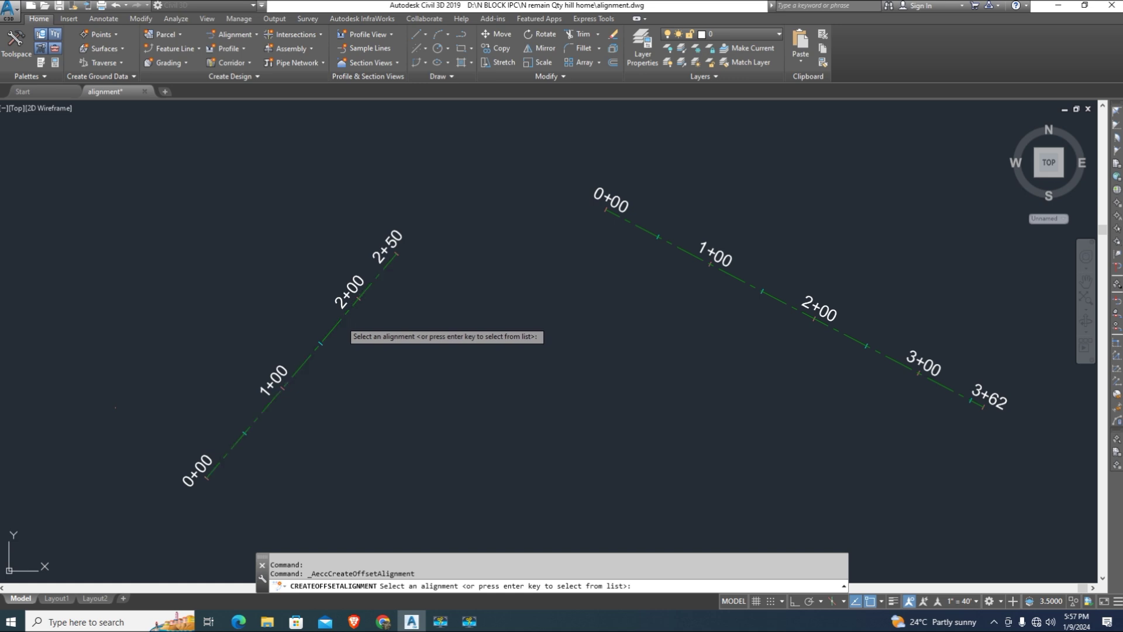
pyautogui.click(338, 323)
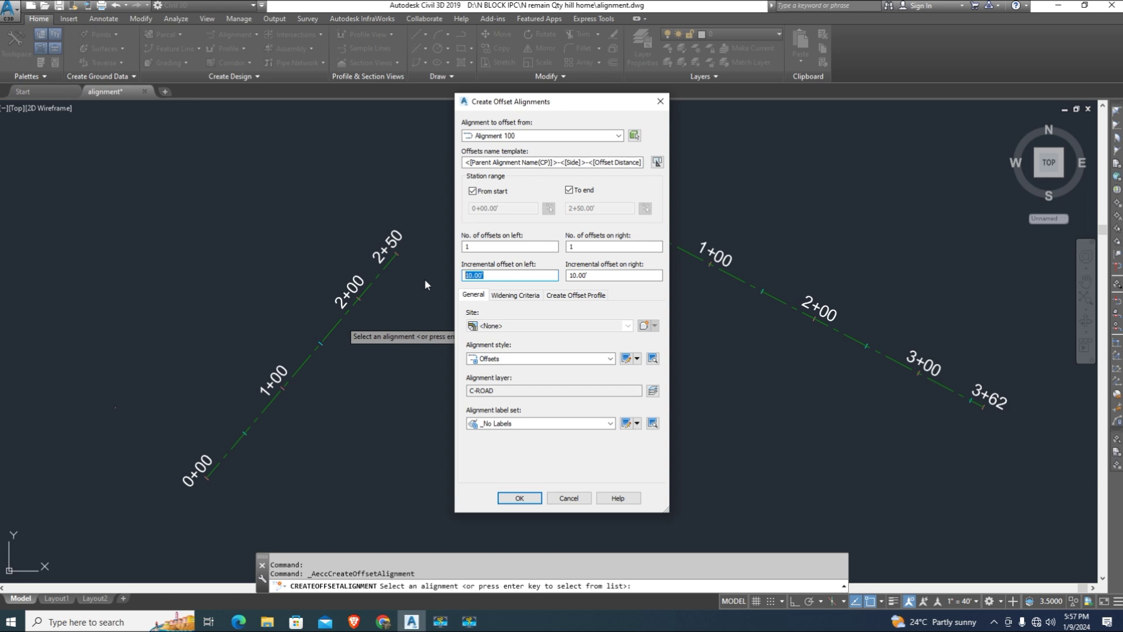
pyautogui.write('181')
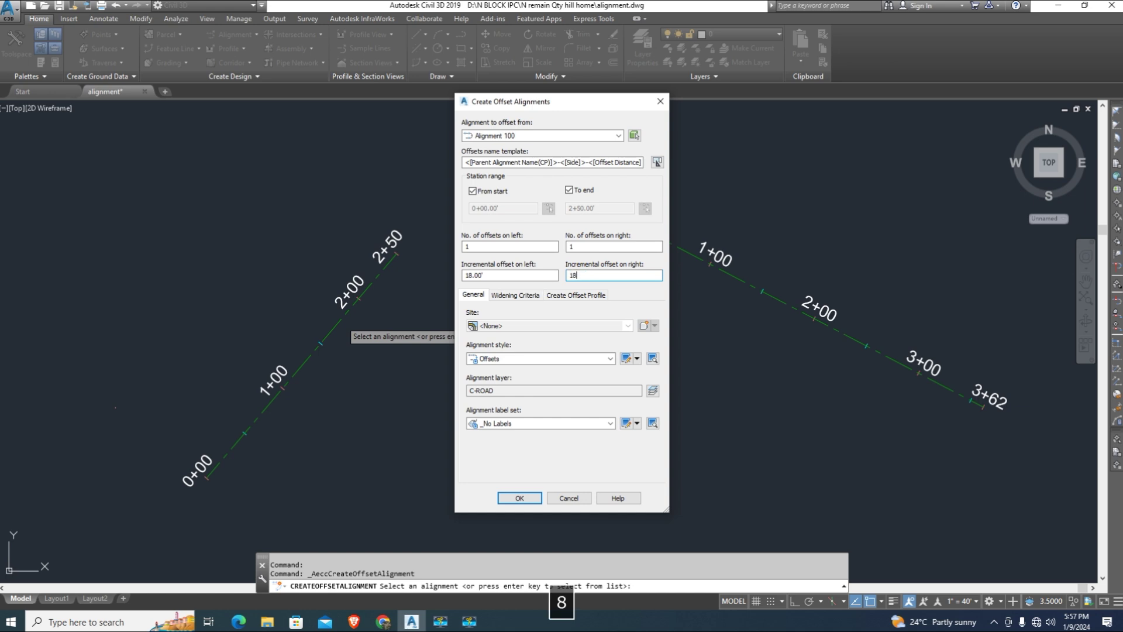
pyautogui.click(519, 498)
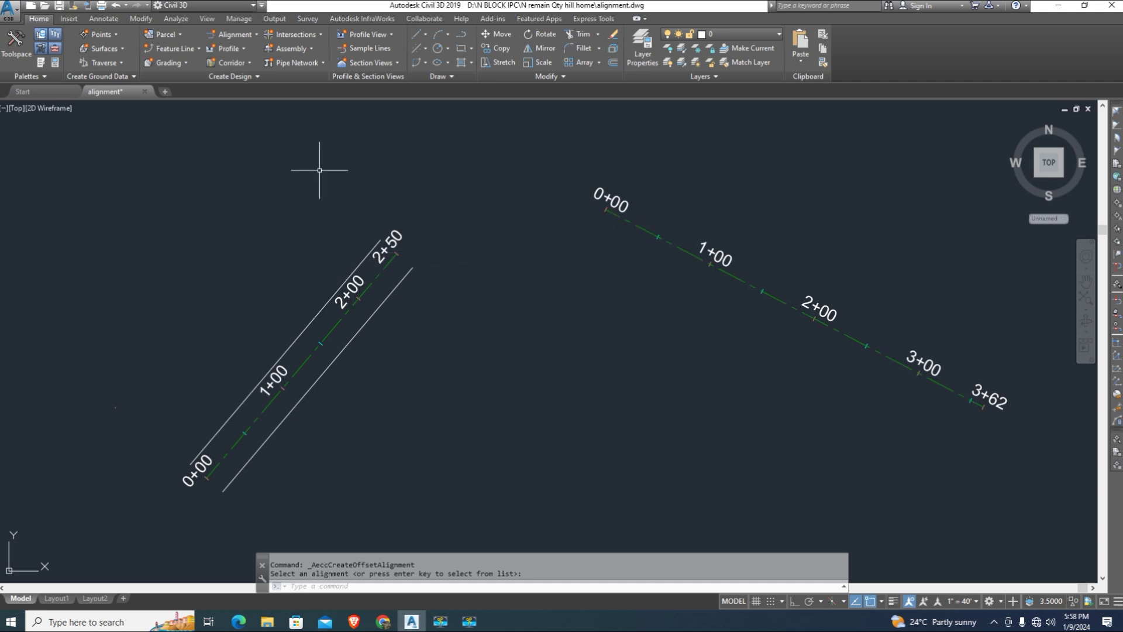
# Step: Create a new layout alignment renamed to Alignment 102 and accept its settings
pyautogui.click(254, 34)
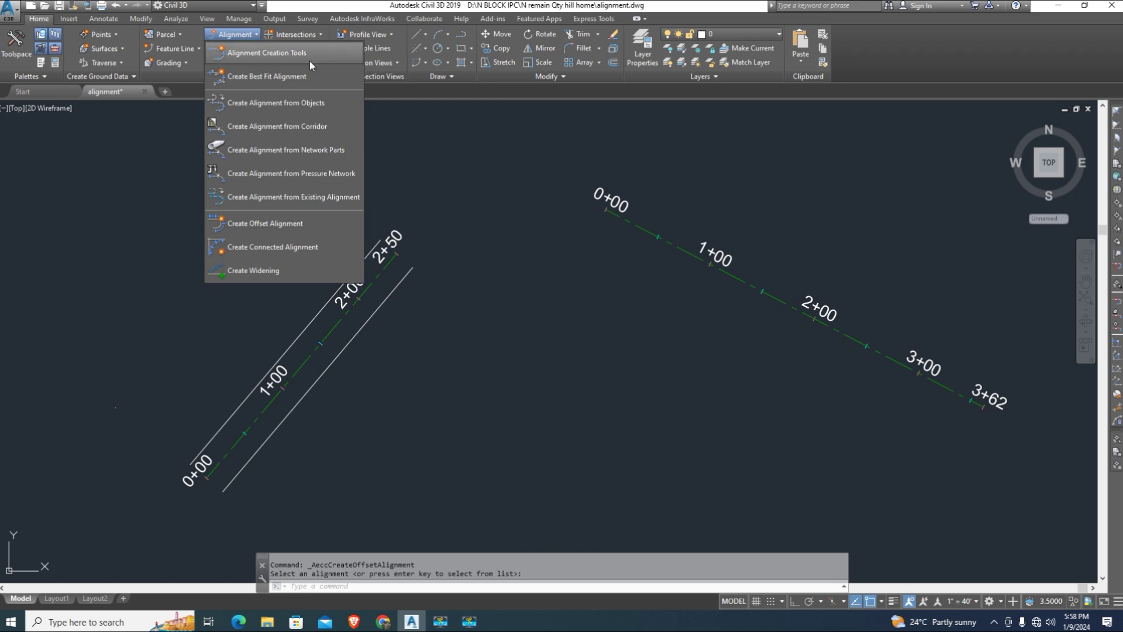
pyautogui.click(310, 58)
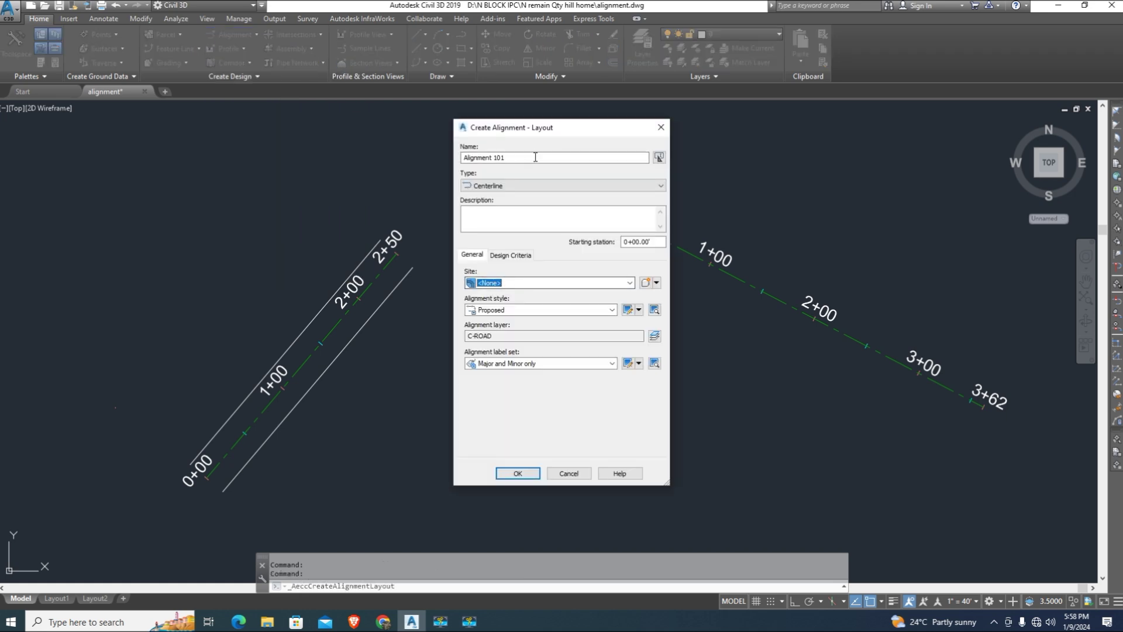
pyautogui.click(535, 157)
pyautogui.click(508, 158)
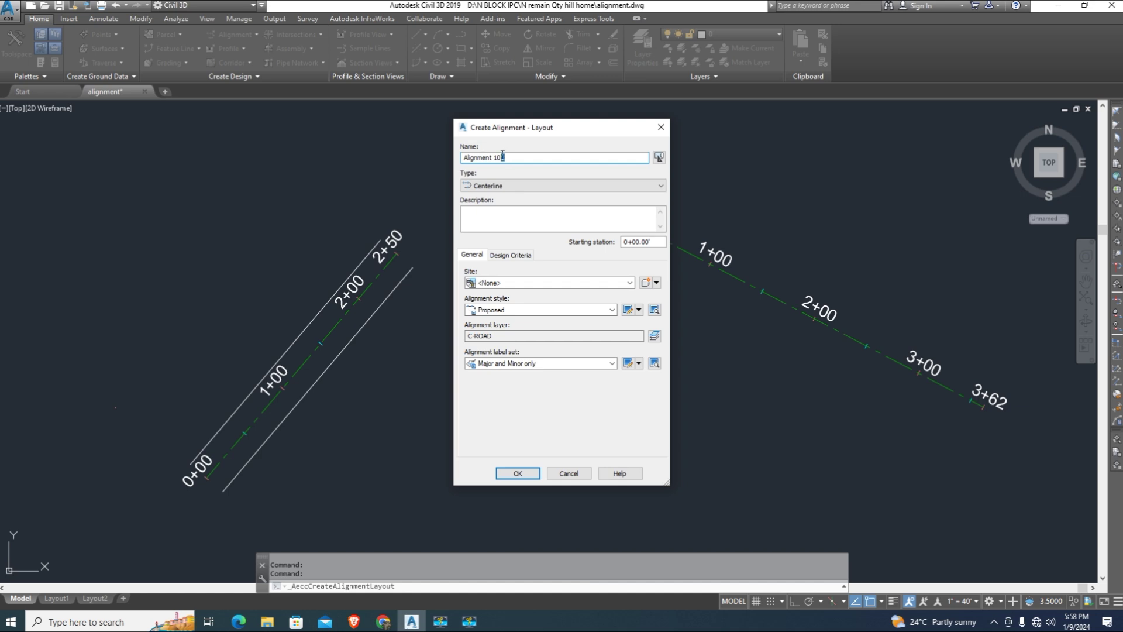
pyautogui.write('2')
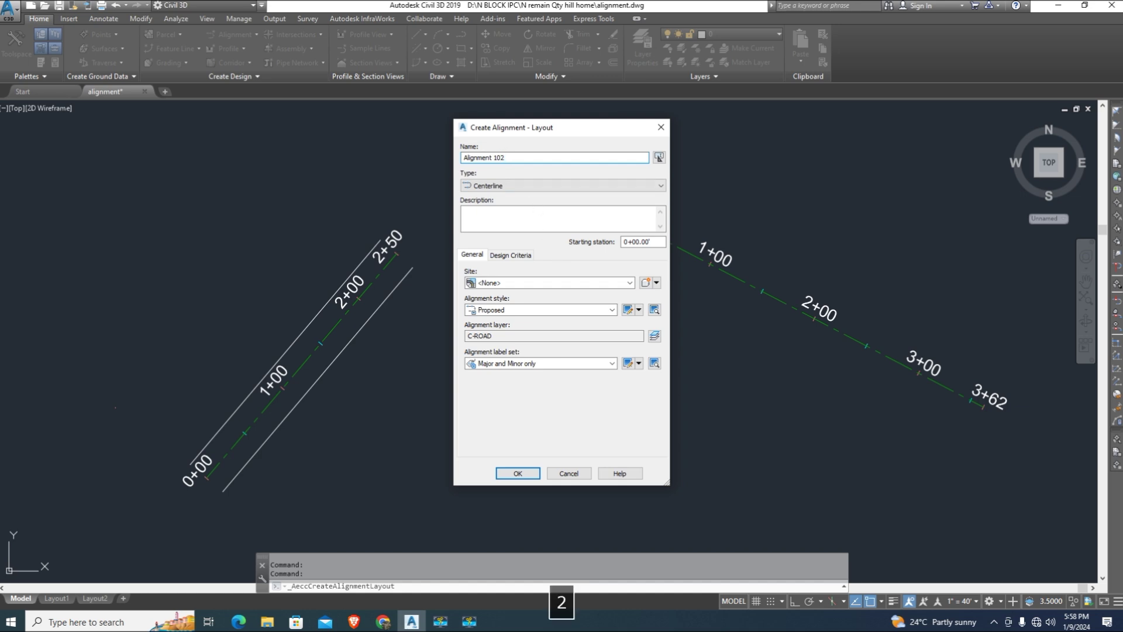
pyautogui.press('Return')
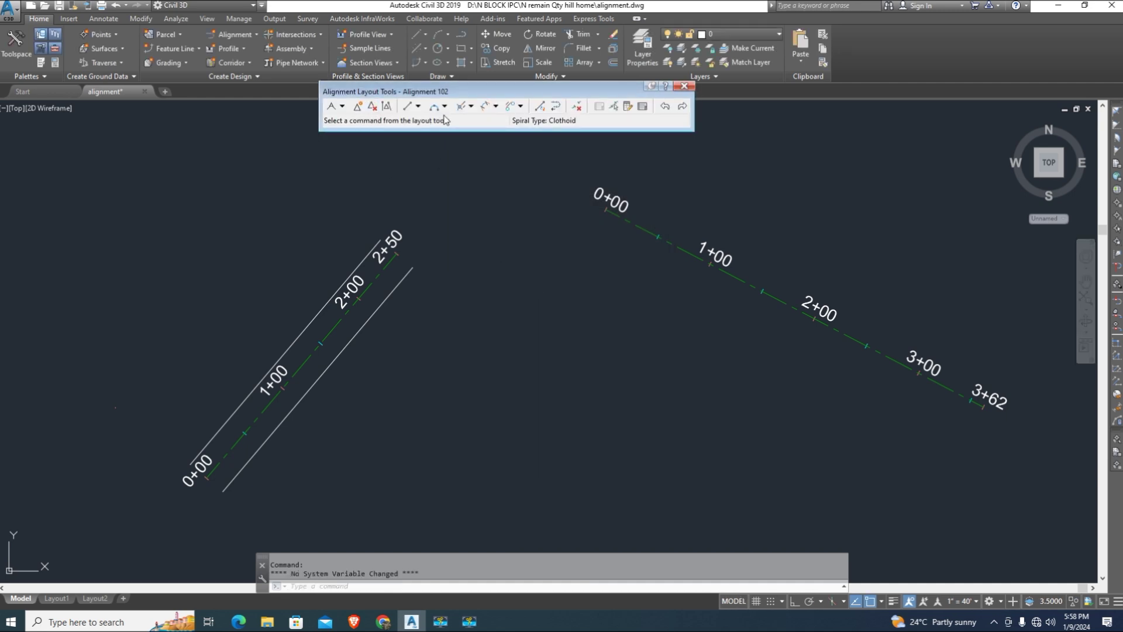
# Step: Try a Floating Curve (From entity, through point, direction at point) on empty Alignment 102
pyautogui.click(445, 107)
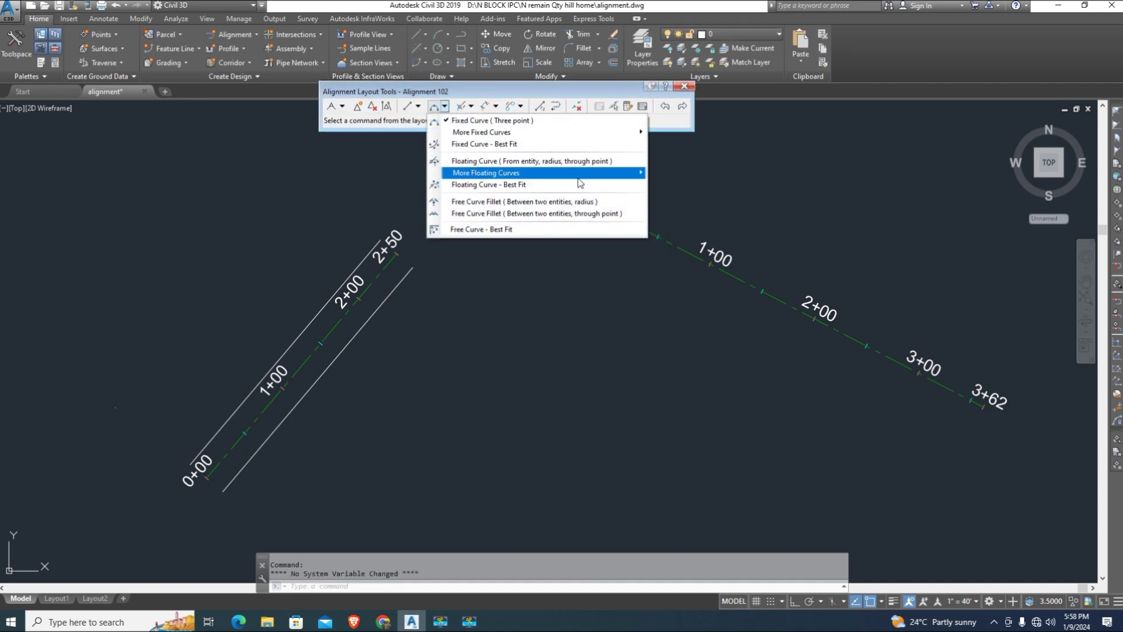
pyautogui.moveTo(583, 180)
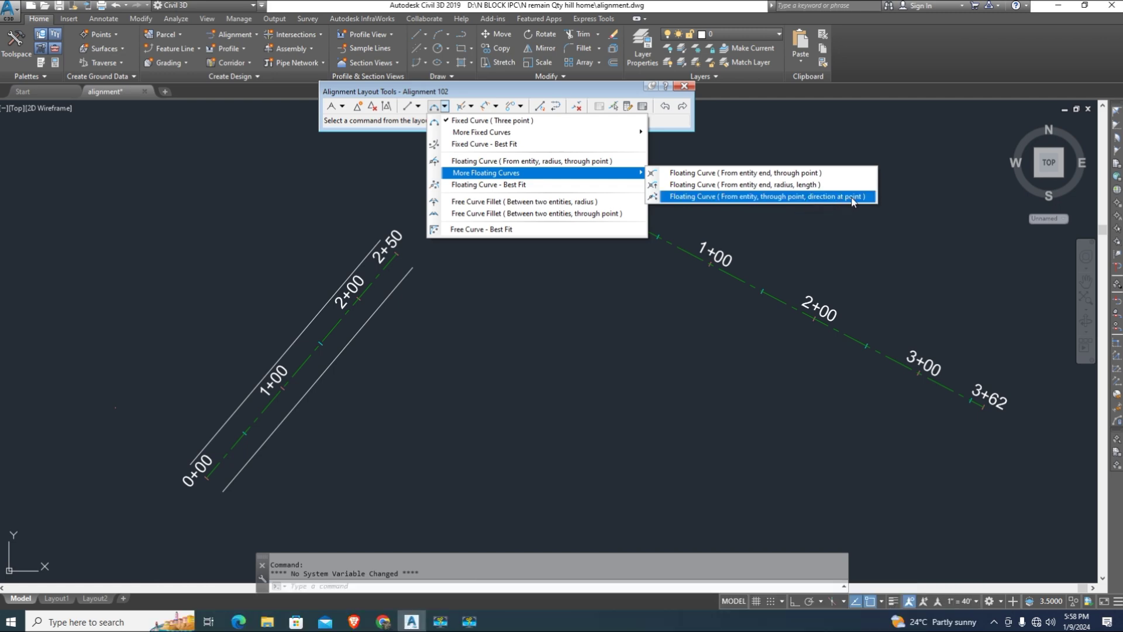
pyautogui.click(702, 197)
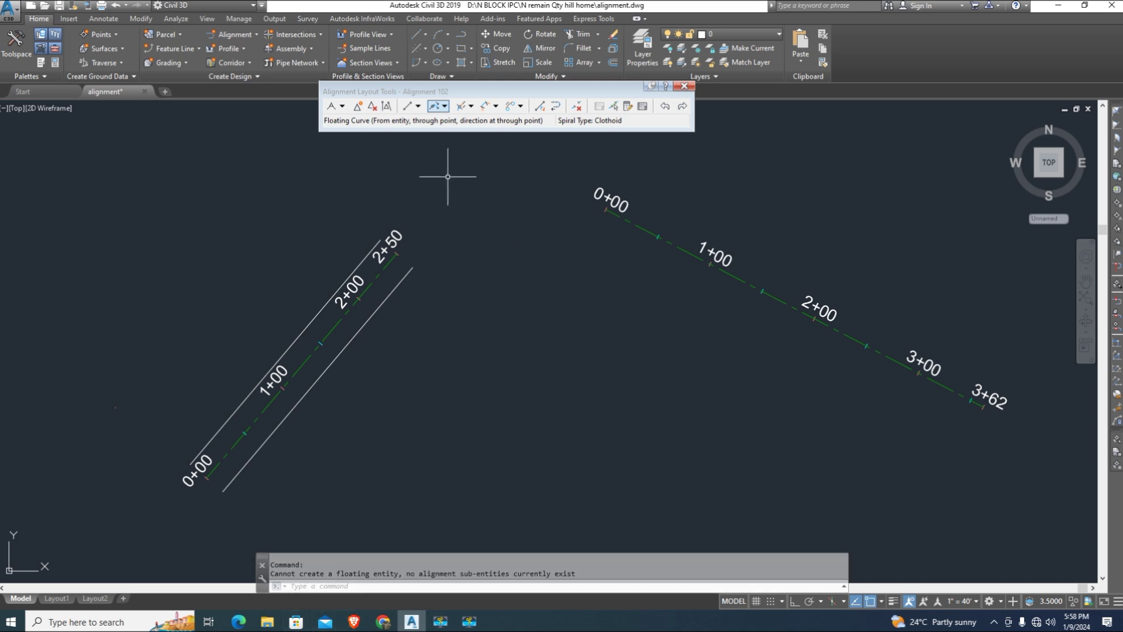
pyautogui.click(445, 107)
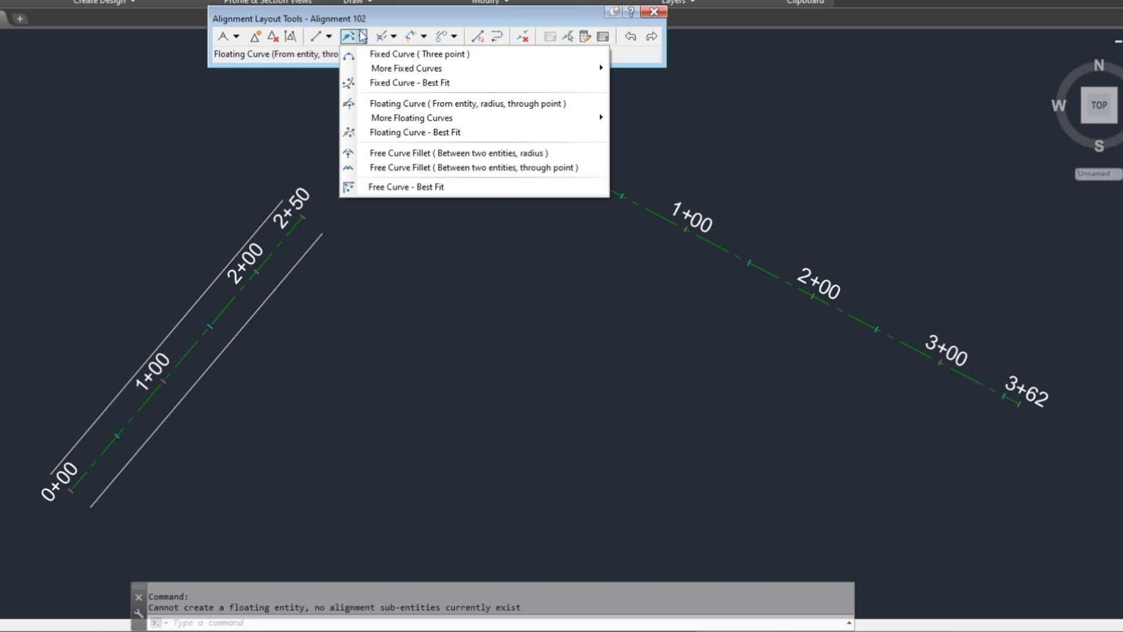
pyautogui.moveTo(456, 75)
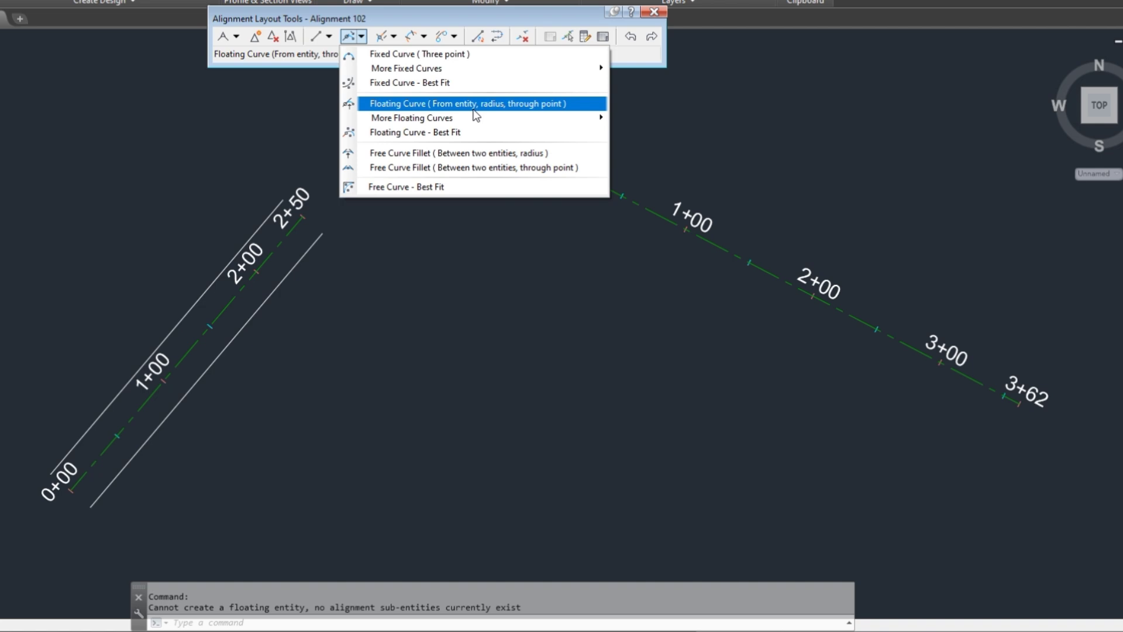
# Step: Cancel the pending curve command and close Alignment 102's layout tools
pyautogui.moveTo(575, 123)
pyautogui.click(571, 221)
pyautogui.press('Escape')
pyautogui.press('Escape')
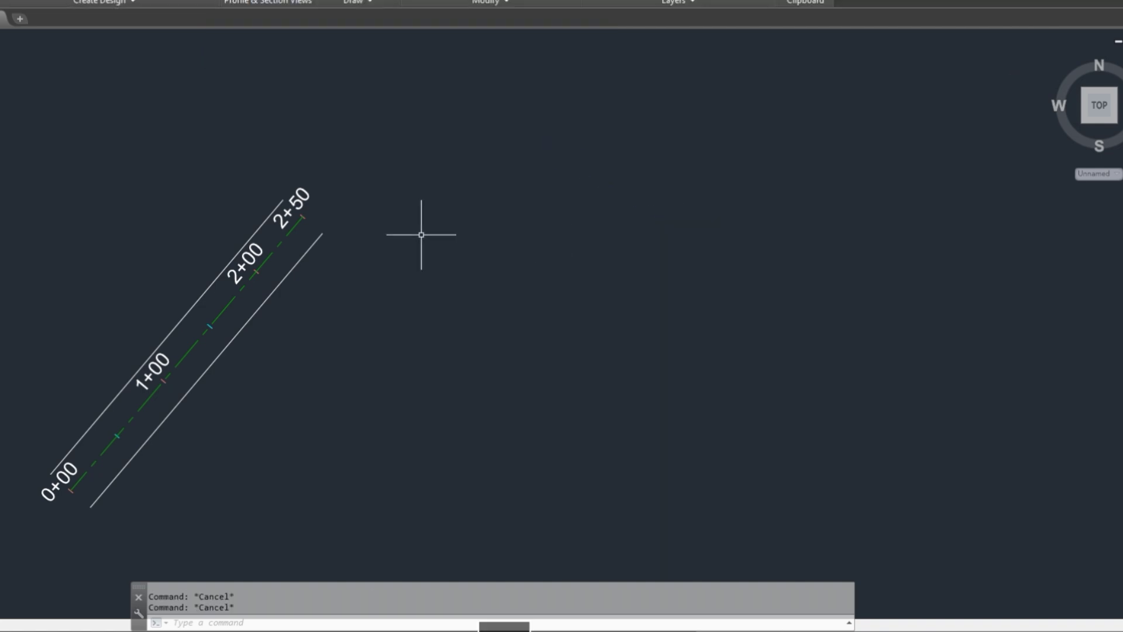
# Step: Create Alignment 101 as a two-point tangent on the right, stationed 0+00 to 3+53
pyautogui.click(94, 1)
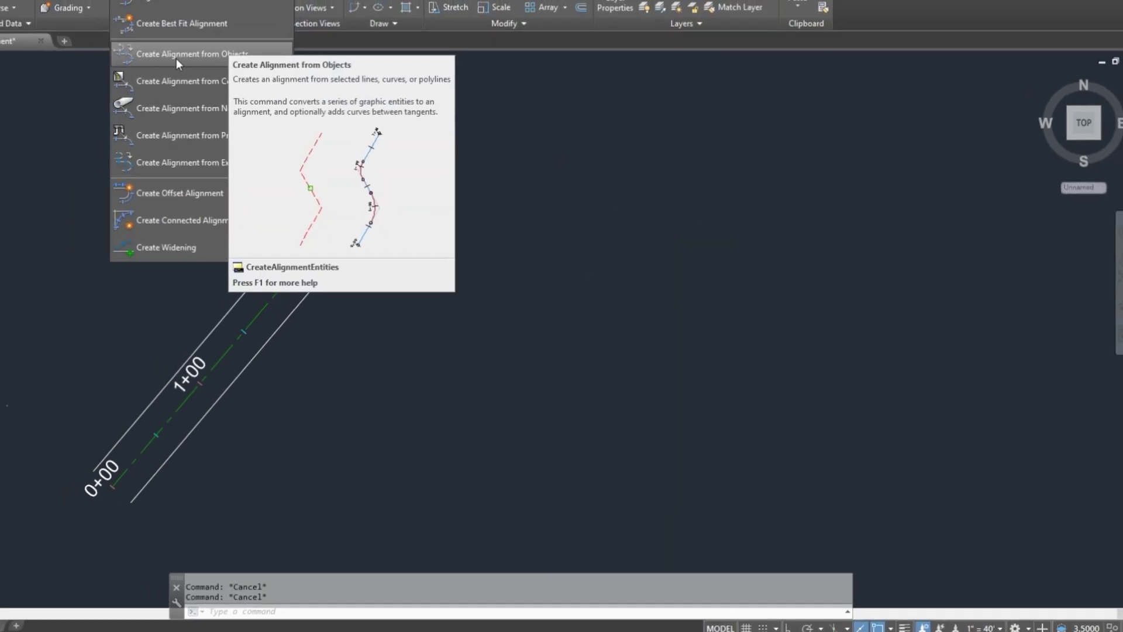
pyautogui.click(187, 1)
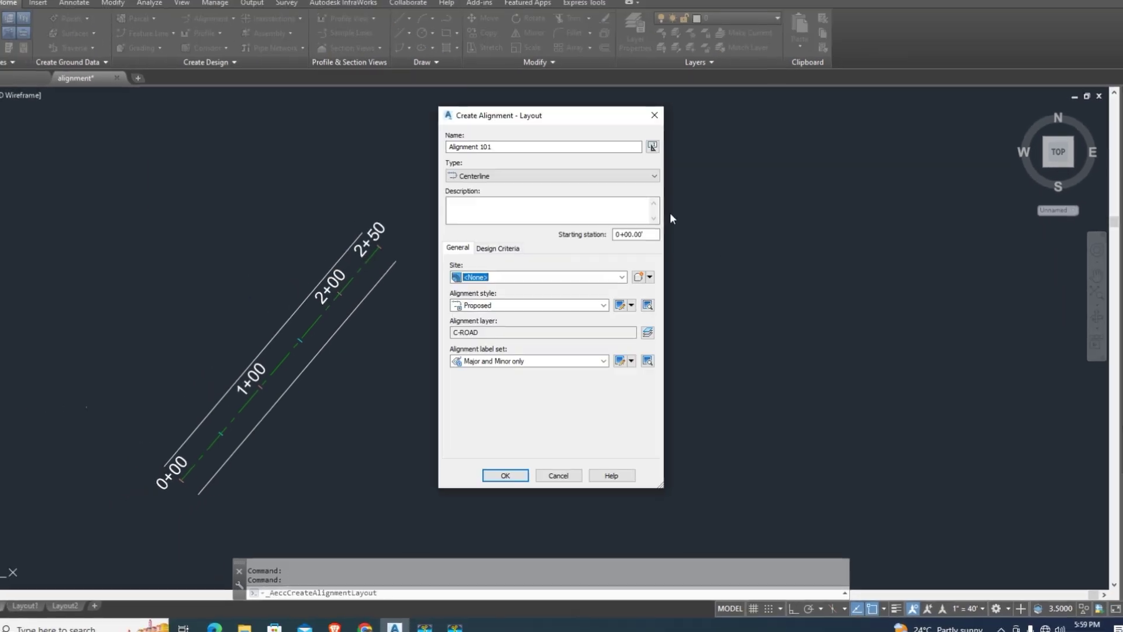
pyautogui.press('Return')
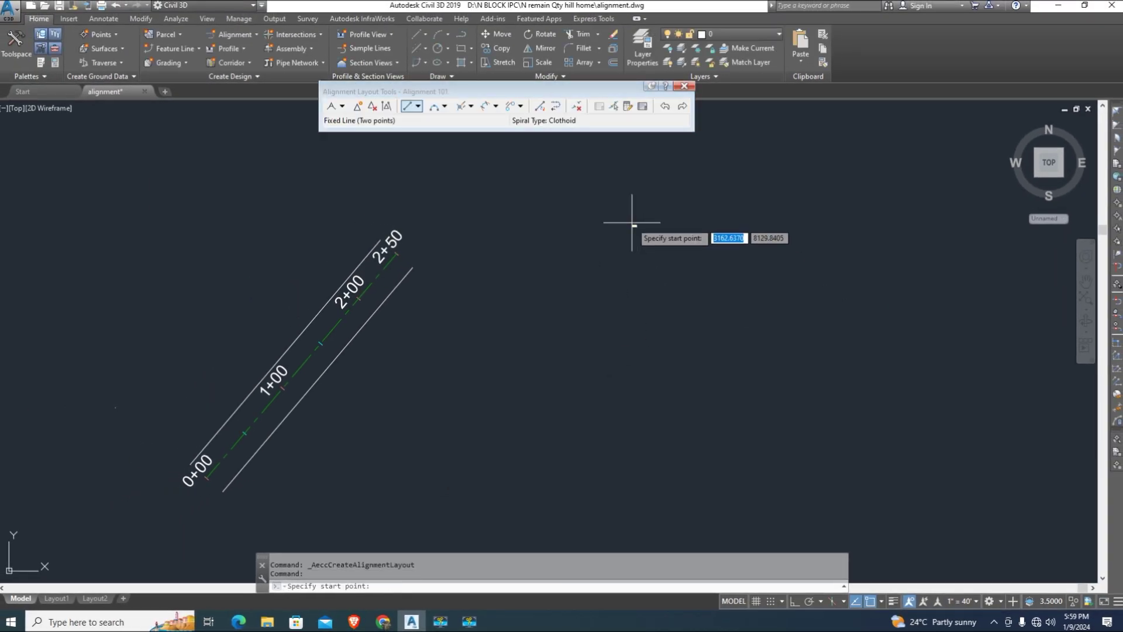
pyautogui.click(661, 225)
pyautogui.click(998, 461)
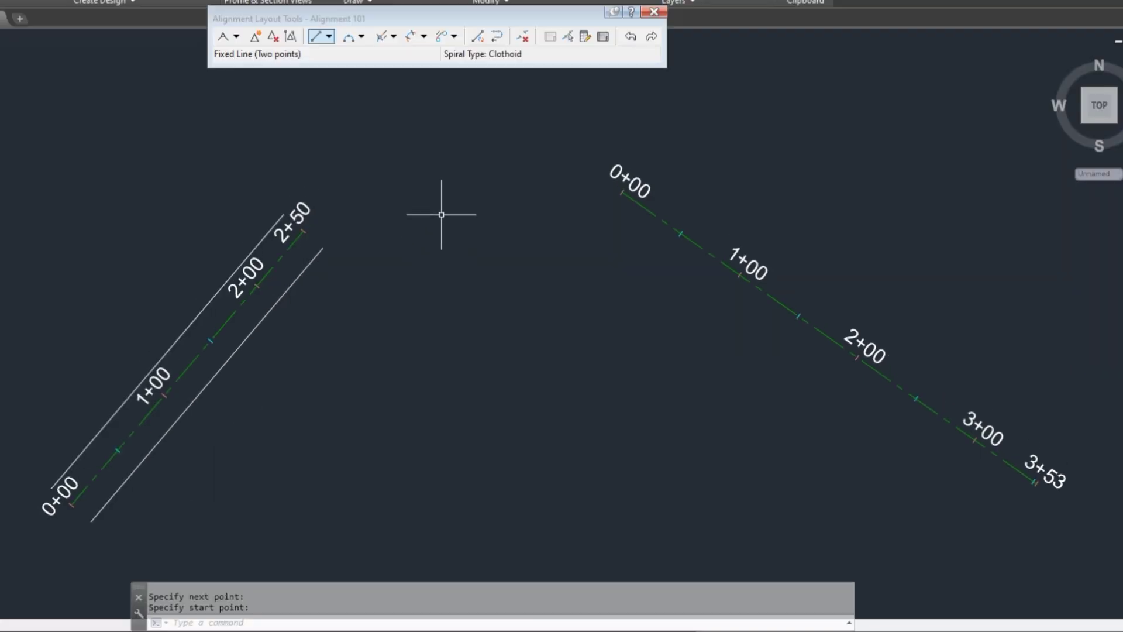
pyautogui.click(362, 37)
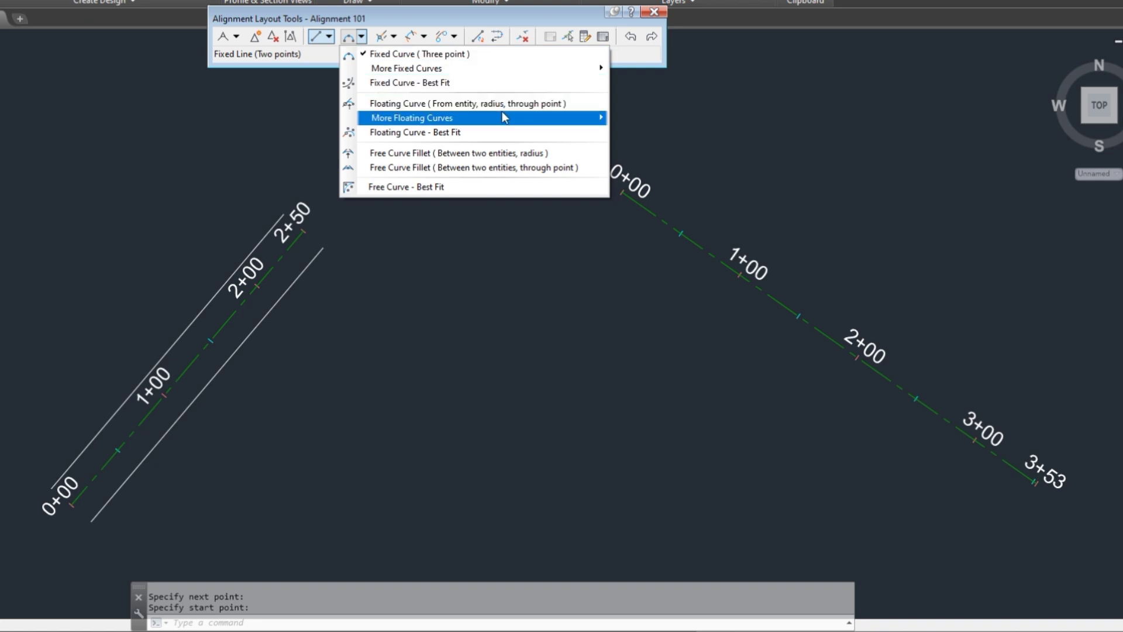
# Step: Add a floating curve from Alignment 101's tangent to Alignment 100's 2+50 end, setting its direction
pyautogui.moveTo(502, 117)
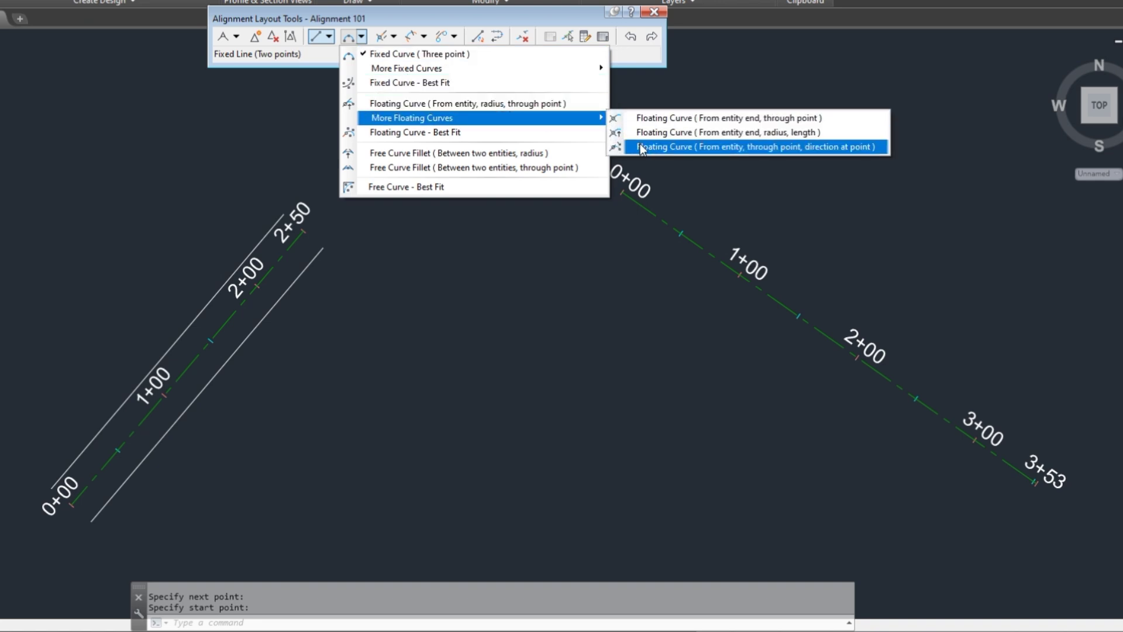
pyautogui.click(675, 149)
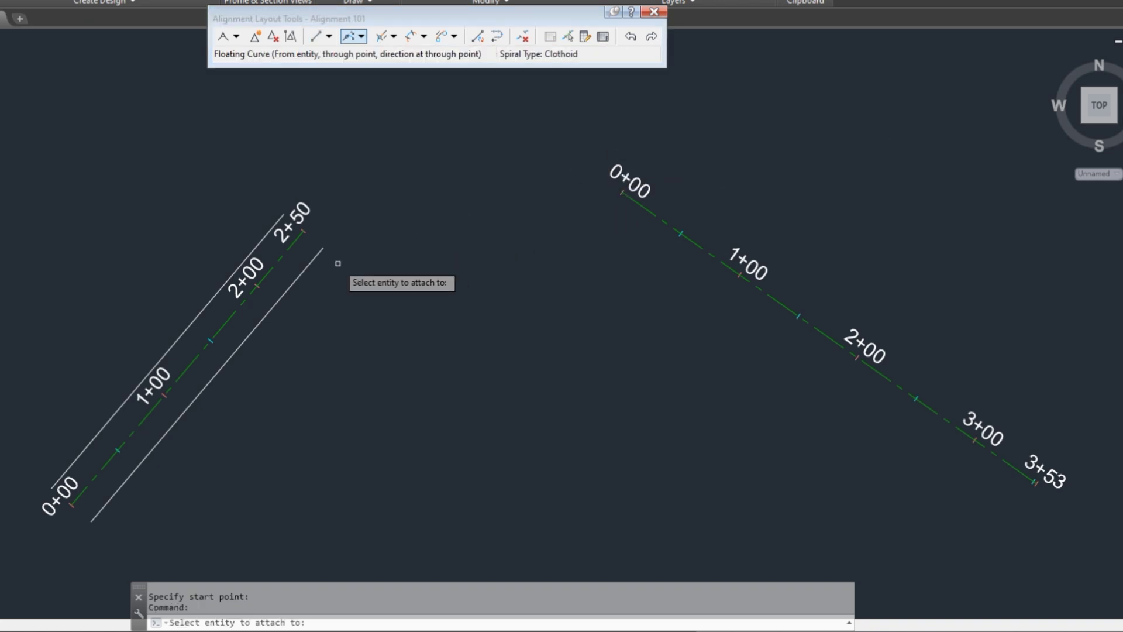
pyautogui.click(298, 236)
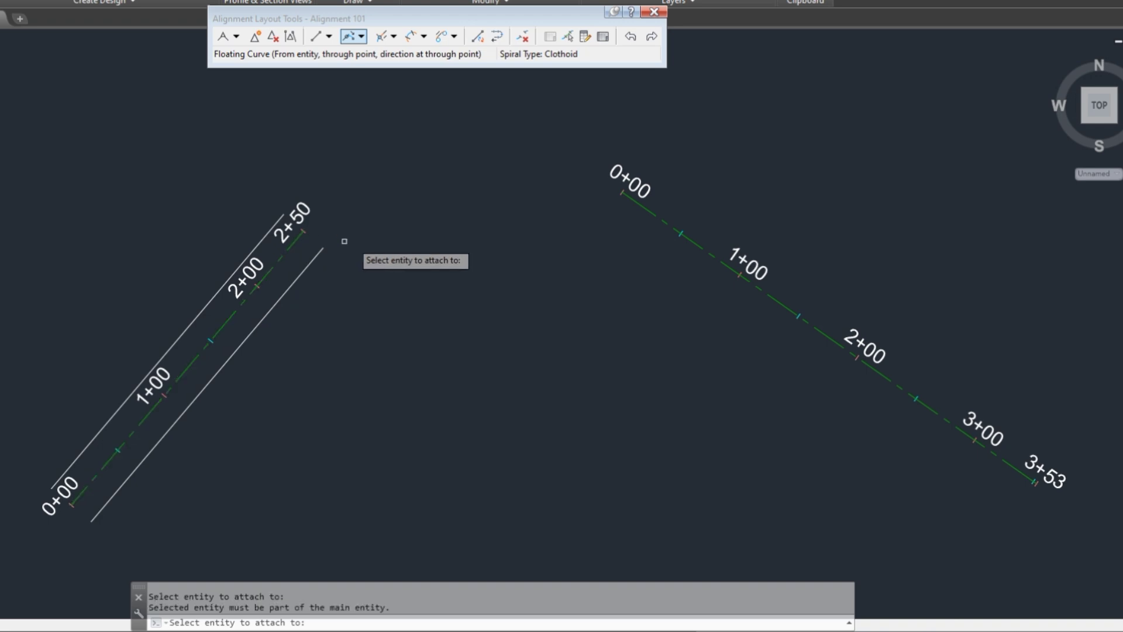
pyautogui.click(638, 204)
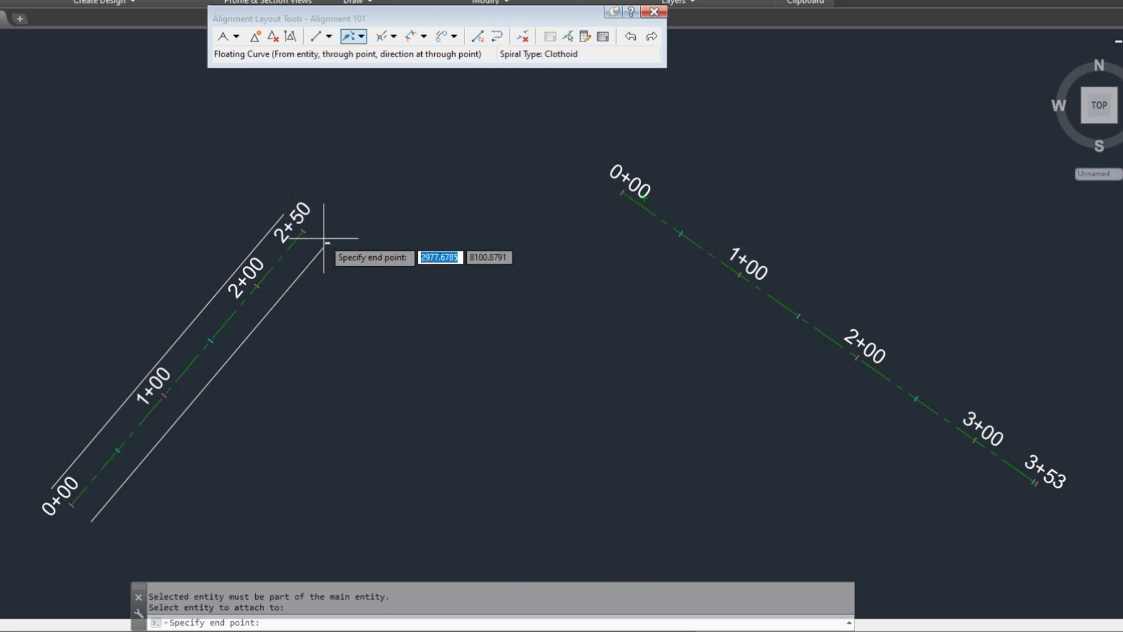
pyautogui.click(306, 233)
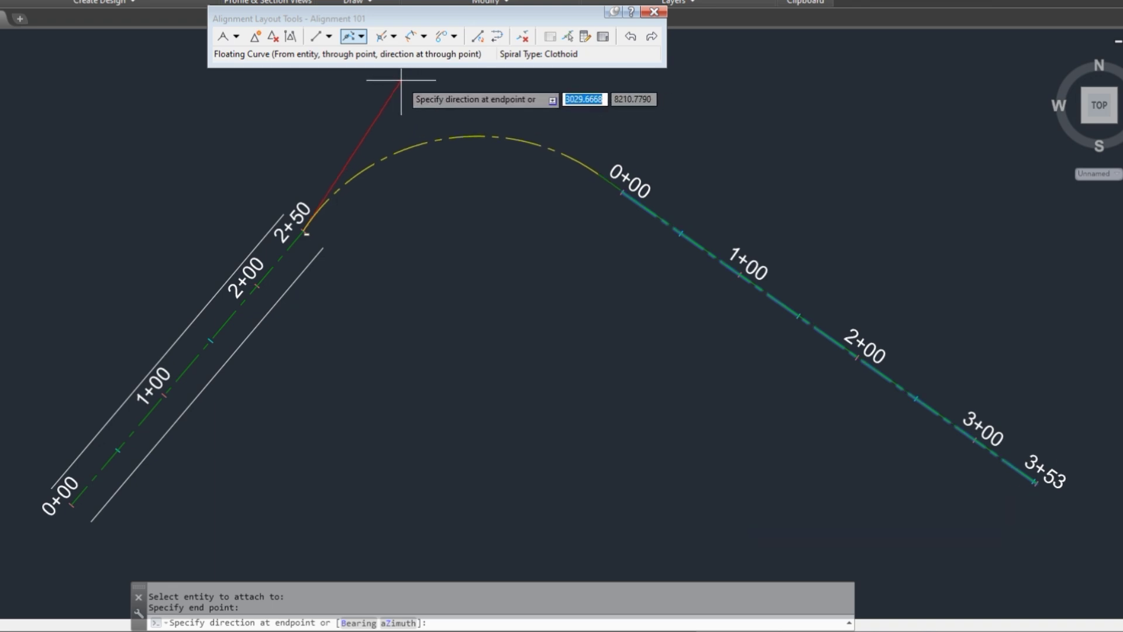
pyautogui.click(413, 84)
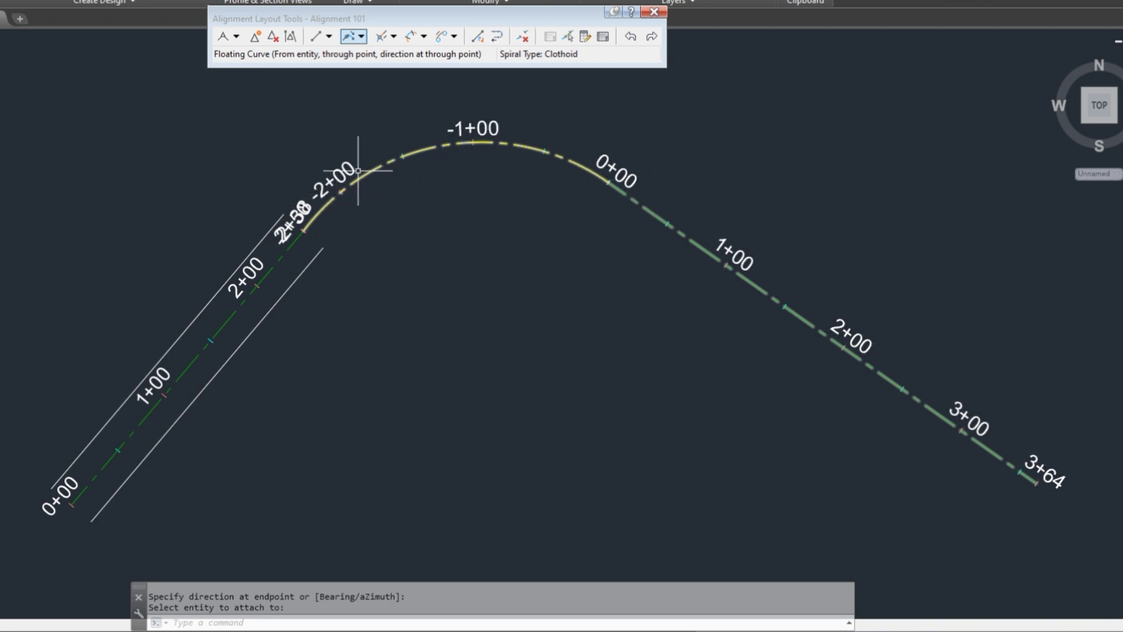
# Step: Add a station equation to Alignment 101 at the point where the curve begins
pyautogui.press('Escape')
pyautogui.click(343, 172)
pyautogui.rightClick(343, 172)
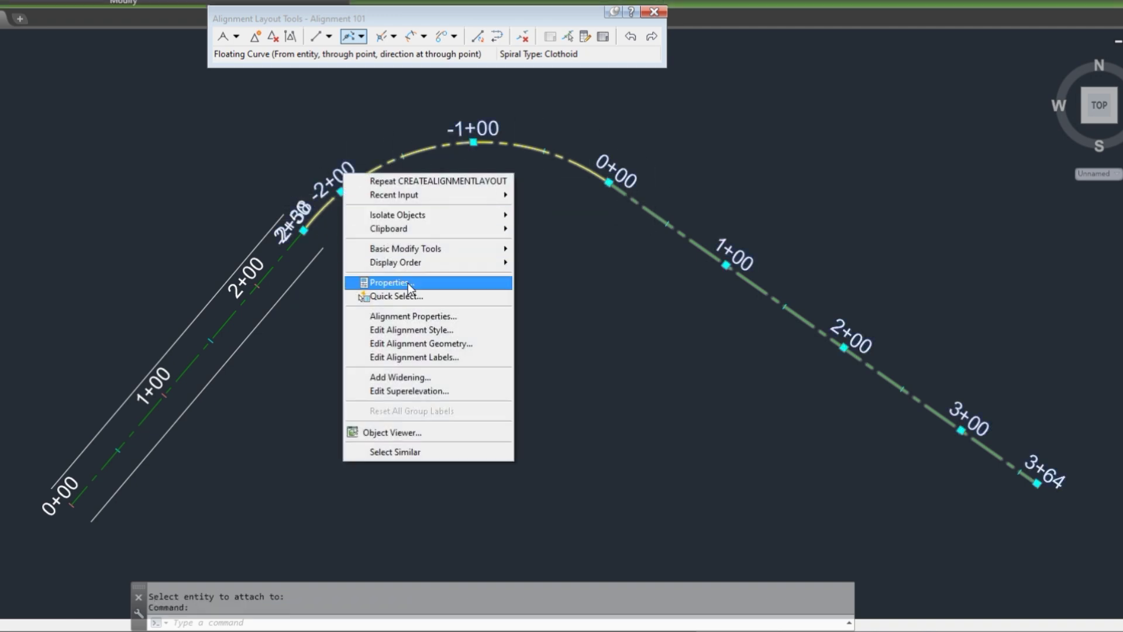
pyautogui.press('Escape')
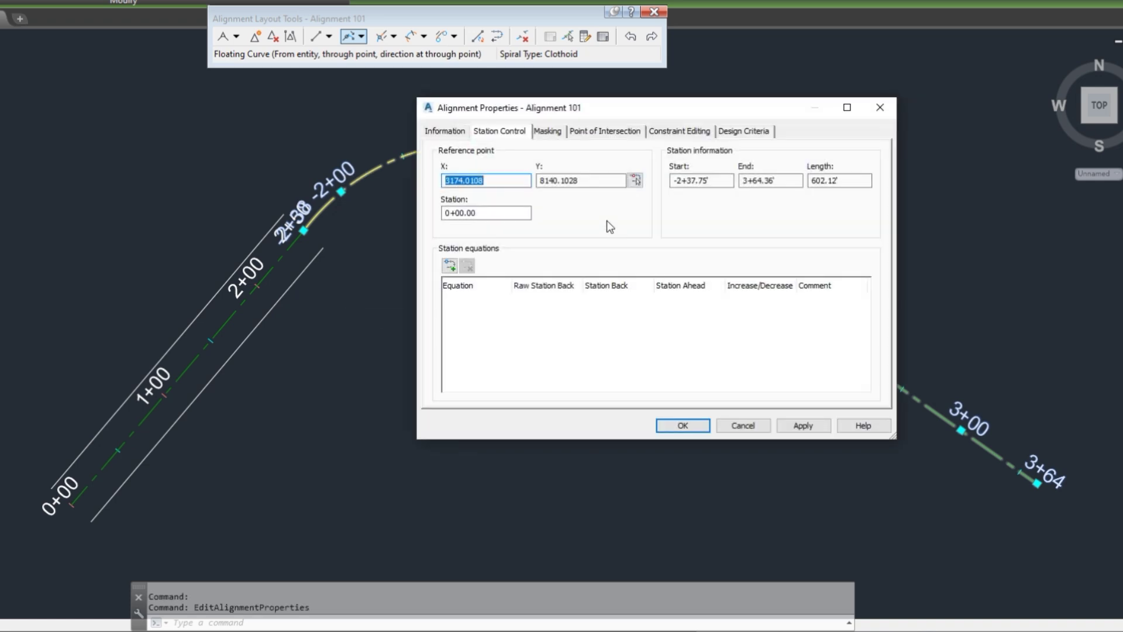
pyautogui.click(450, 266)
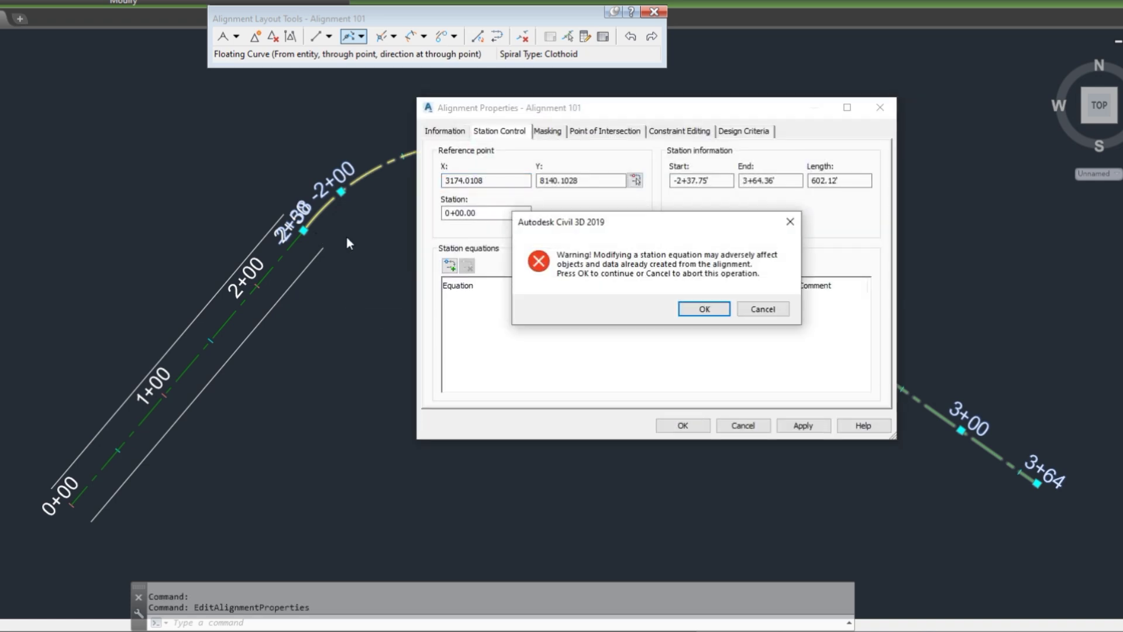
pyautogui.click(702, 309)
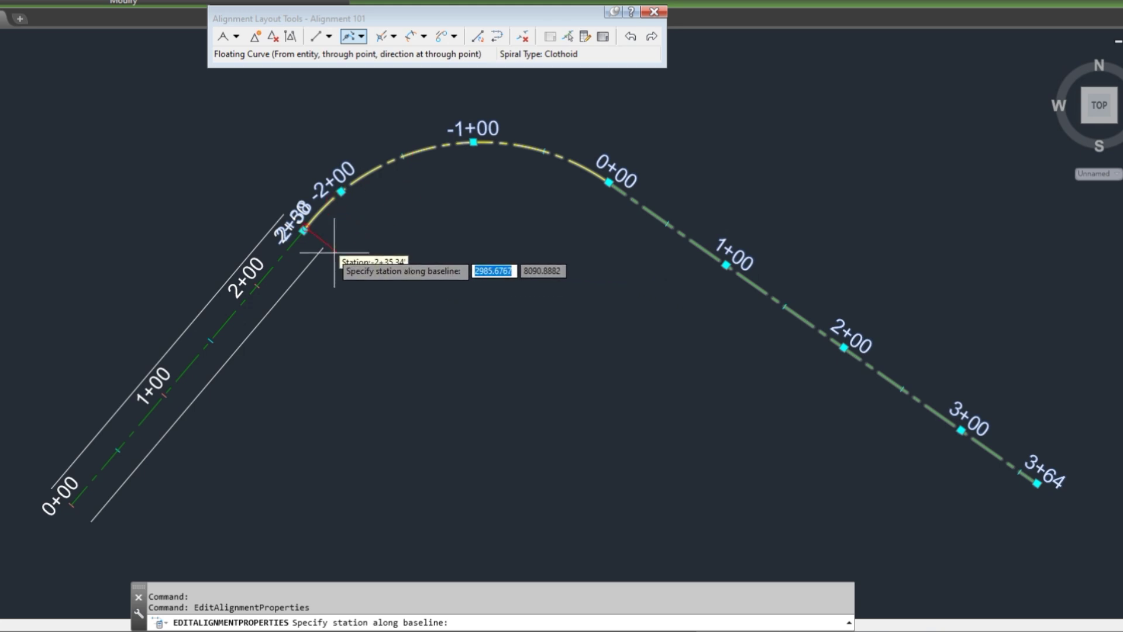
pyautogui.click(304, 231)
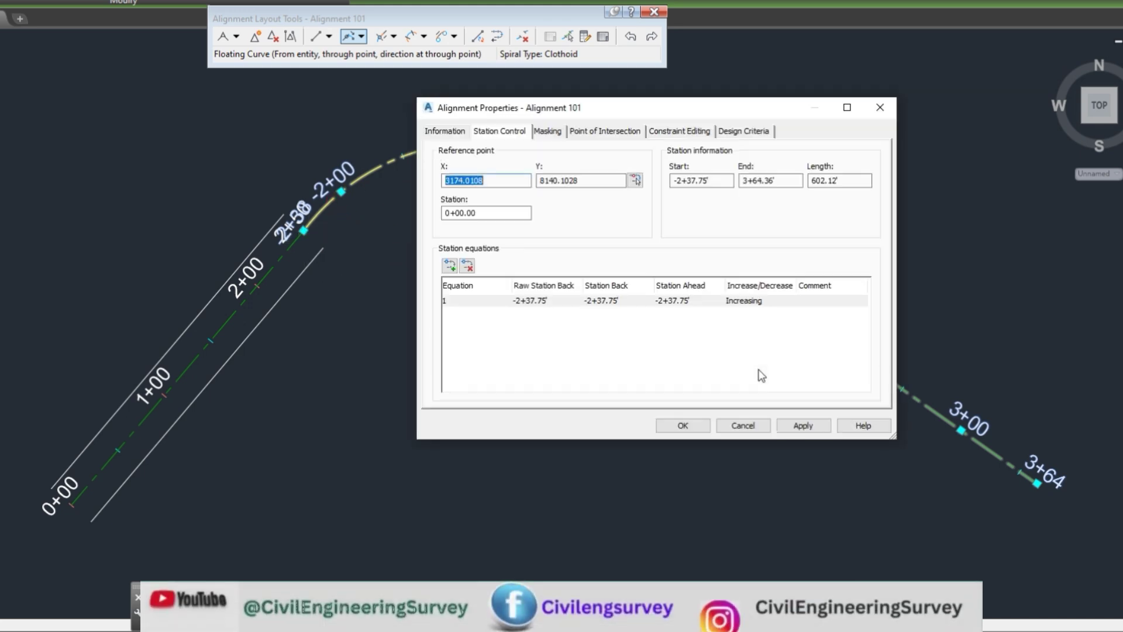
# Step: Set the equation's Station Ahead to 0+00 and apply the restationing
pyautogui.click(616, 306)
pyautogui.click(679, 304)
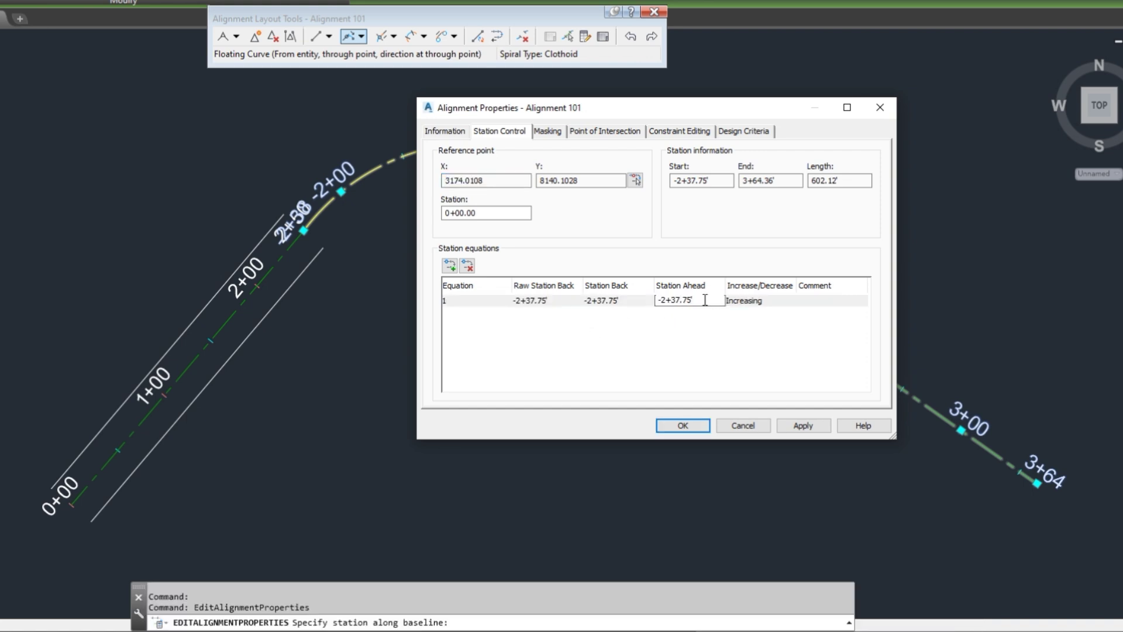
pyautogui.write('0+00')
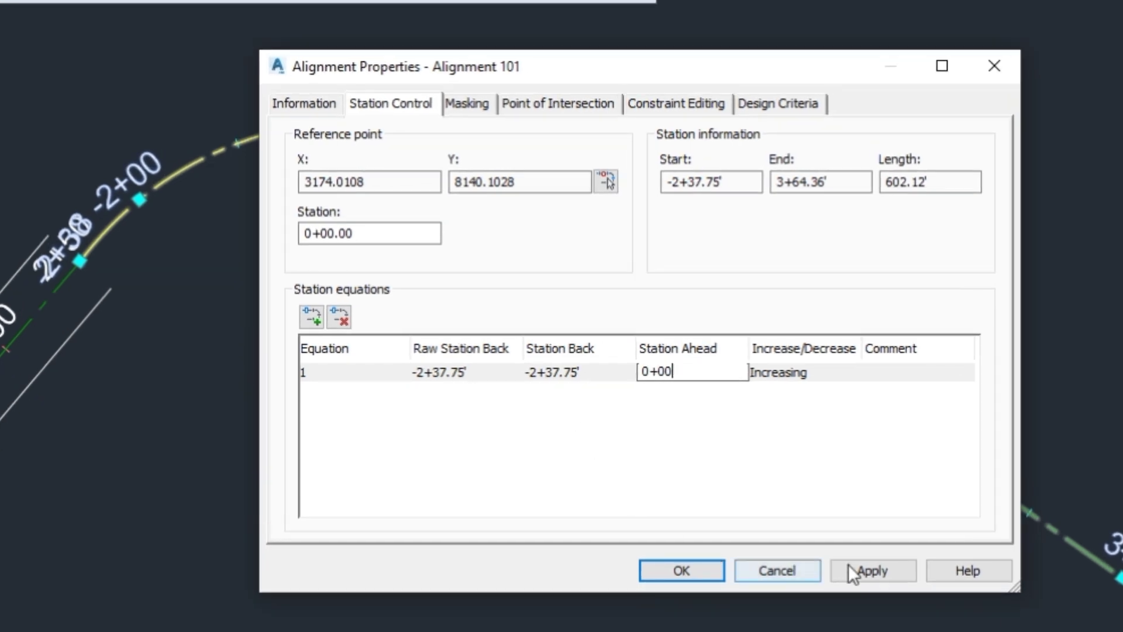
pyautogui.click(860, 567)
pyautogui.click(705, 395)
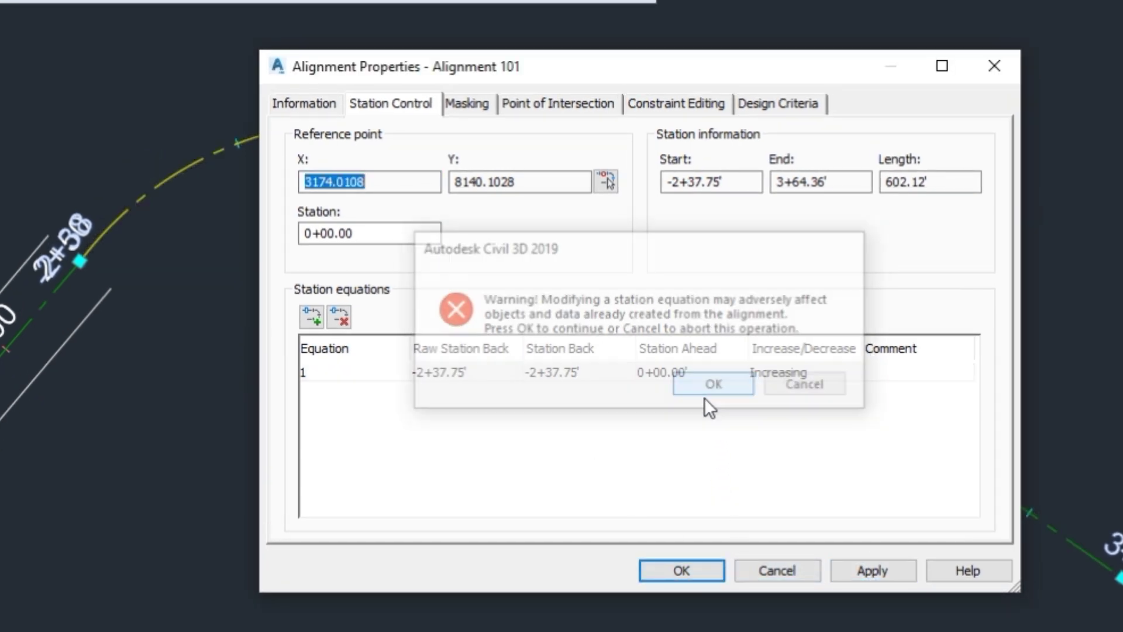
pyautogui.click(682, 569)
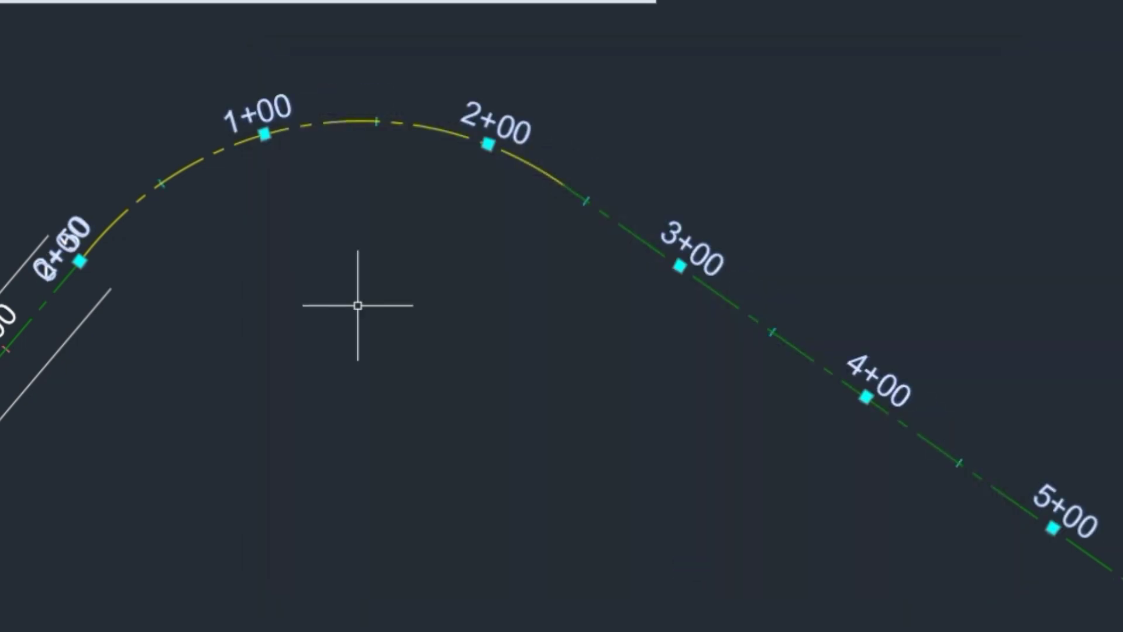
# Step: Drag the 0+00 station equation label up-left of the alignment onto a leader
pyautogui.scroll(2, 56, 258)
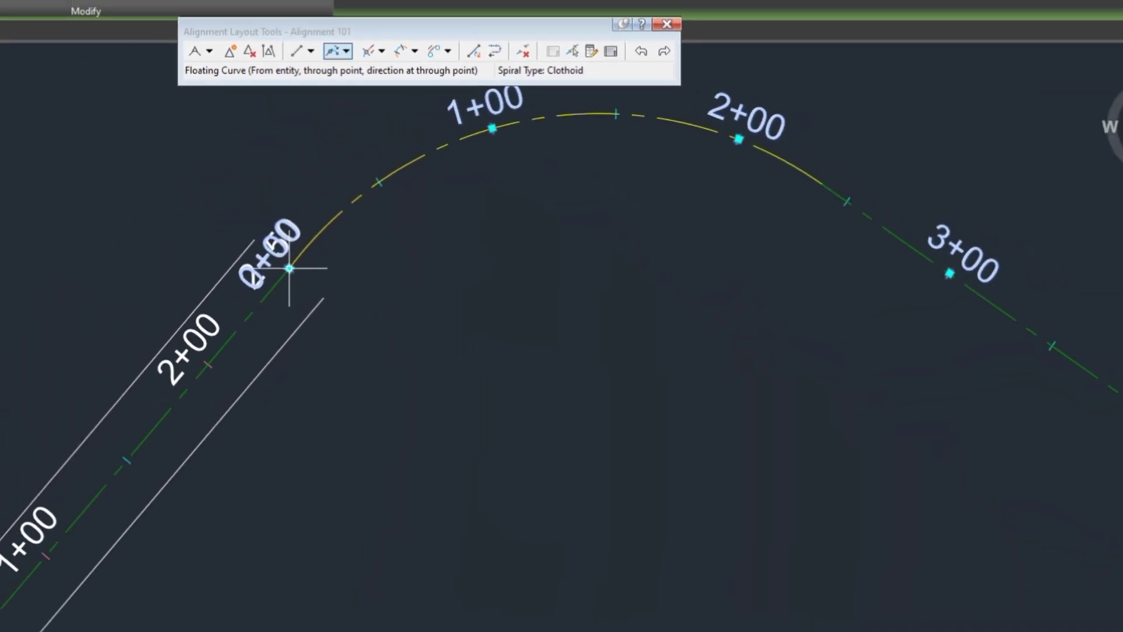
pyautogui.click(80, 262)
pyautogui.click(344, 170)
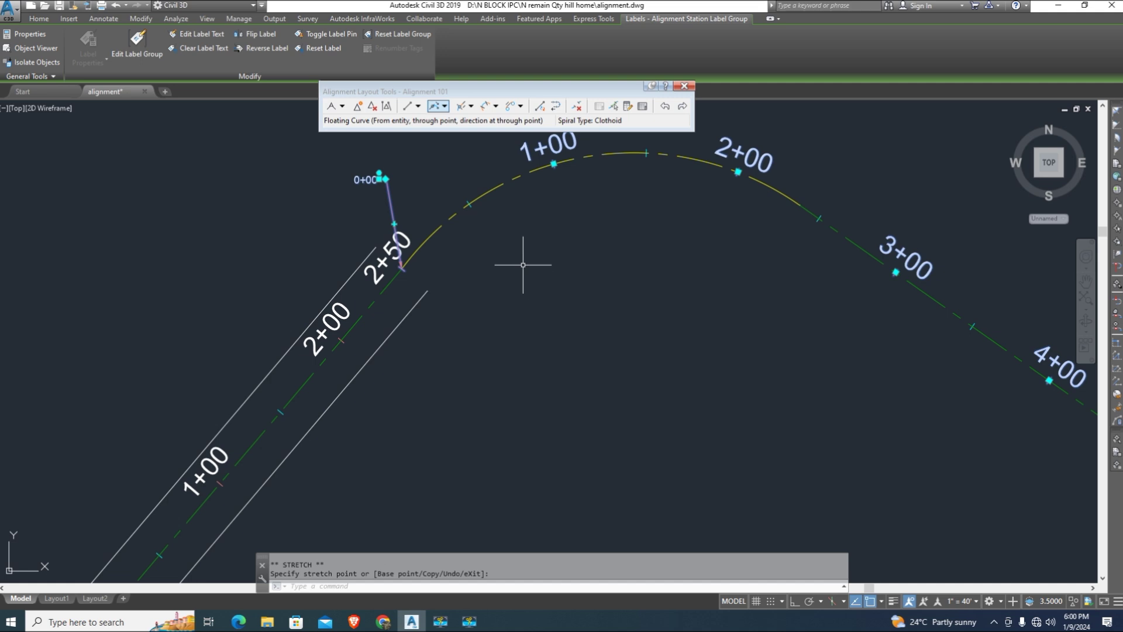
pyautogui.click(385, 178)
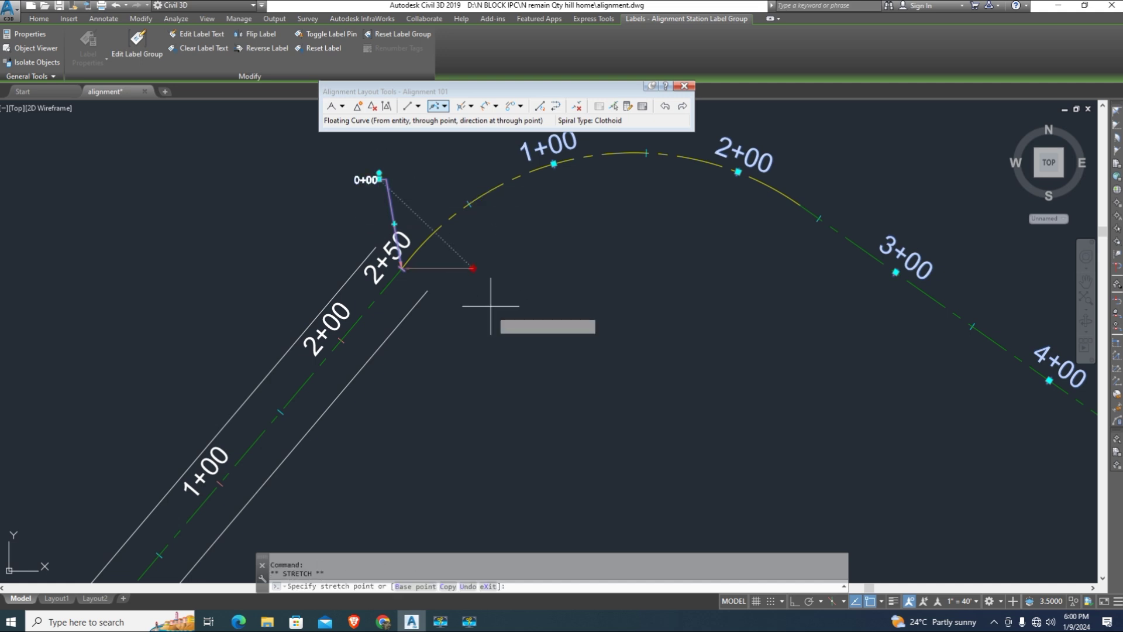
pyautogui.press('Escape')
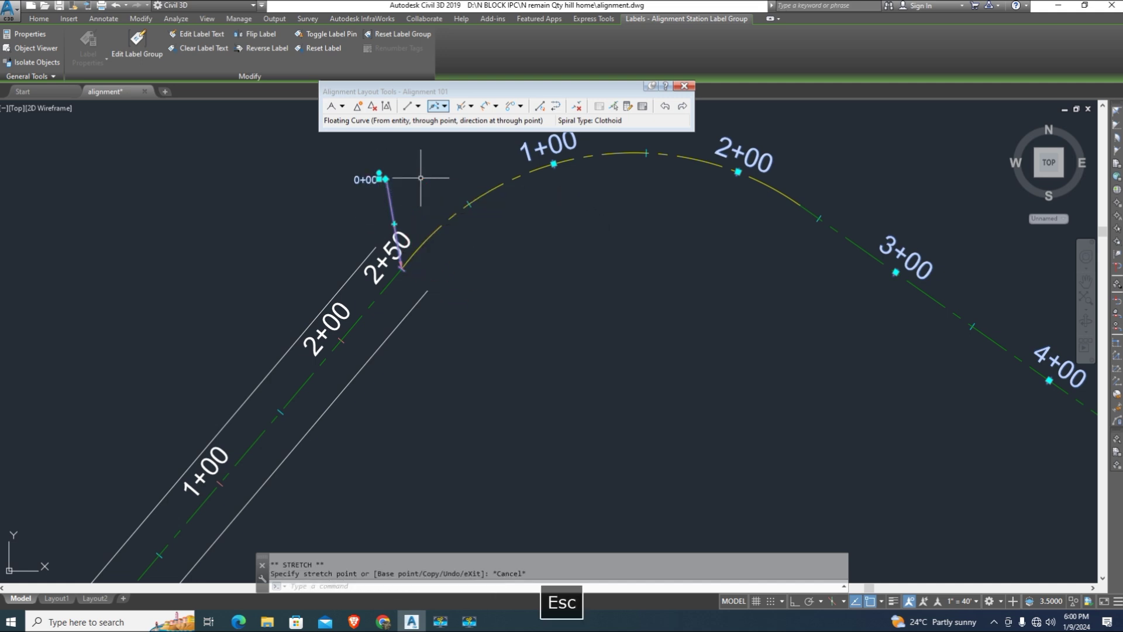
pyautogui.press('Escape')
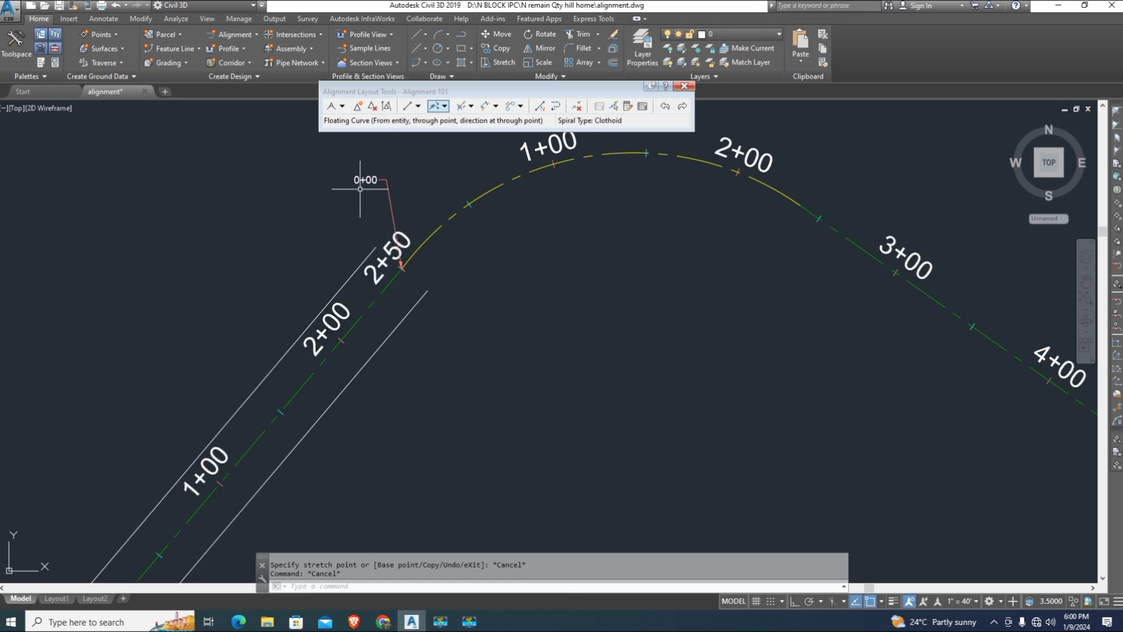
# Step: Move the 2+50 label up and left, then close the alignment layout tools
pyautogui.moveTo(360, 188); pyautogui.dragTo(391, 209, button='middle')
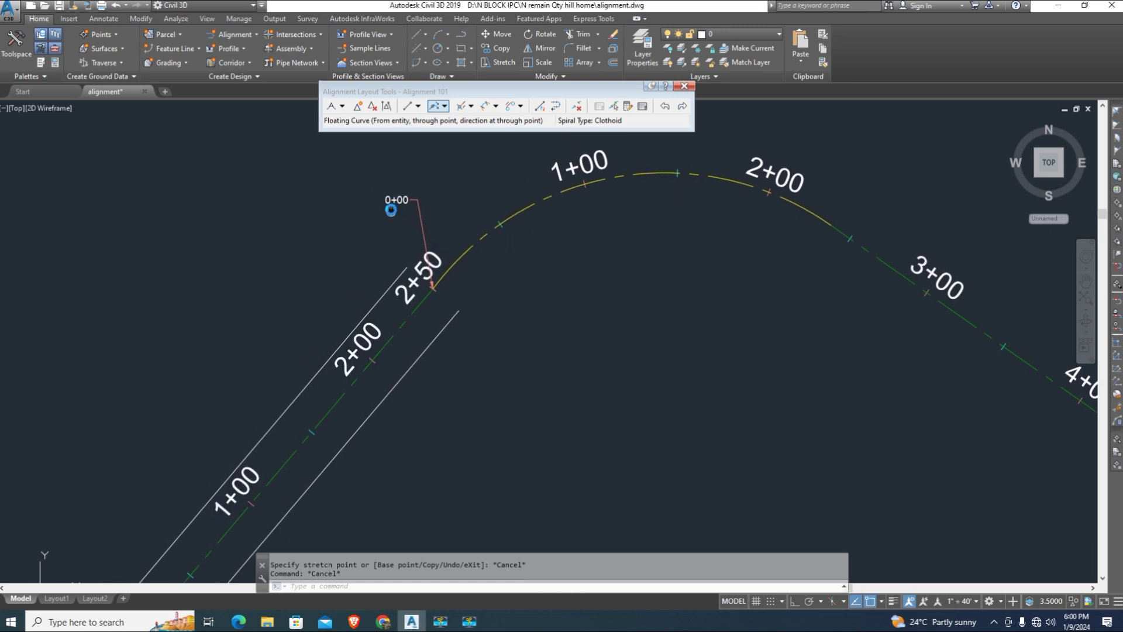
pyautogui.click(427, 289)
pyautogui.click(433, 288)
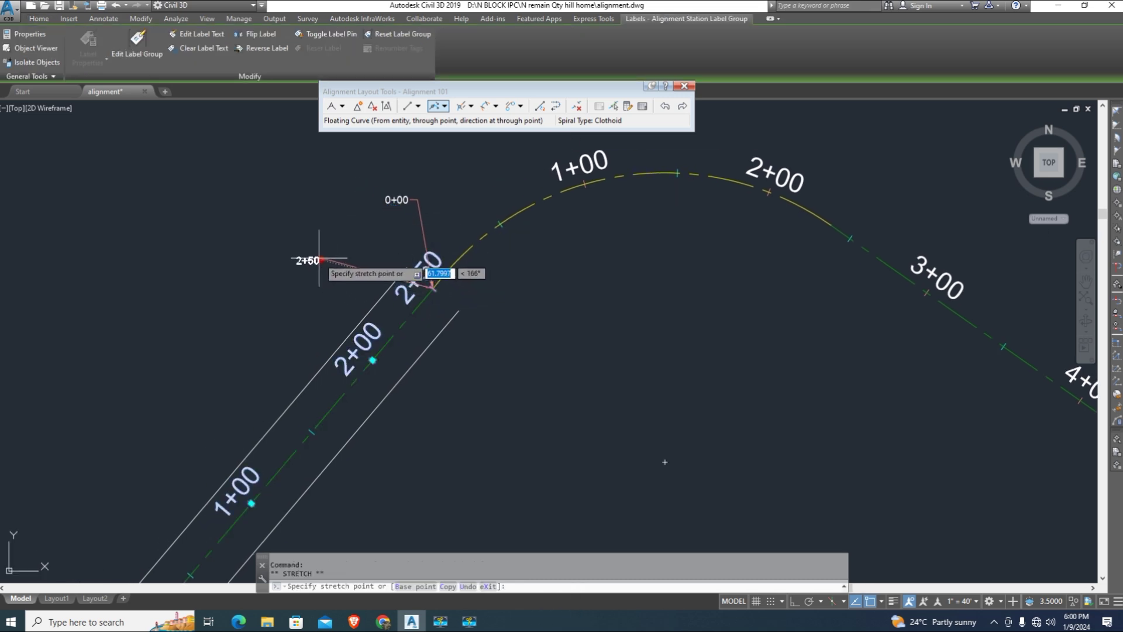
pyautogui.press('Escape')
pyautogui.press('Escape')
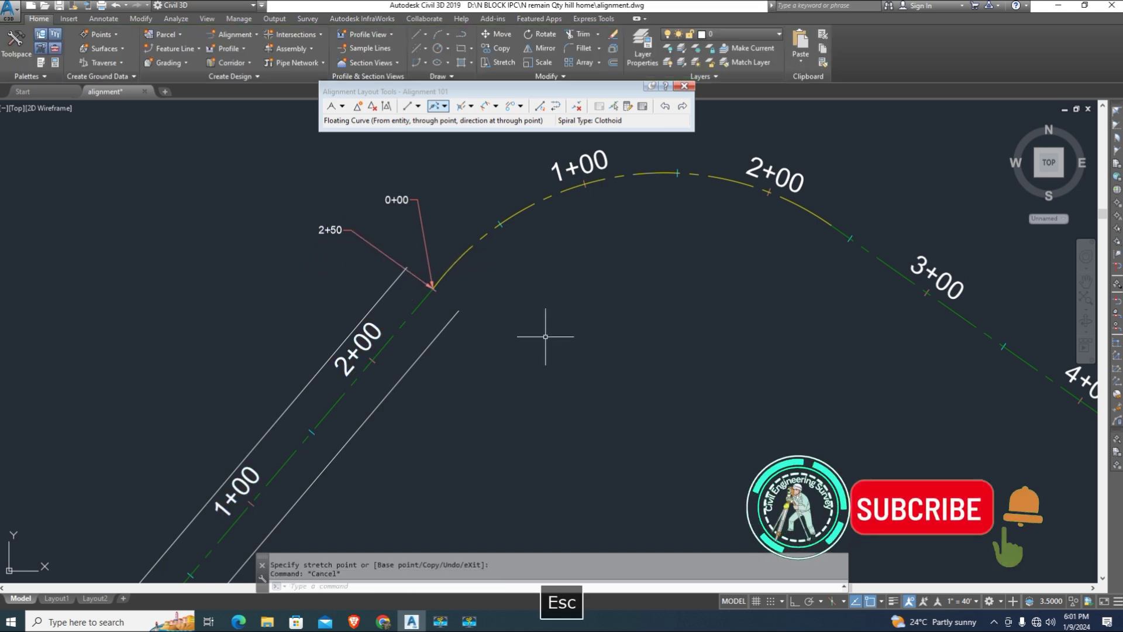
pyautogui.scroll(-3, 461, 322)
pyautogui.moveTo(461, 323); pyautogui.dragTo(440, 312, button='middle')
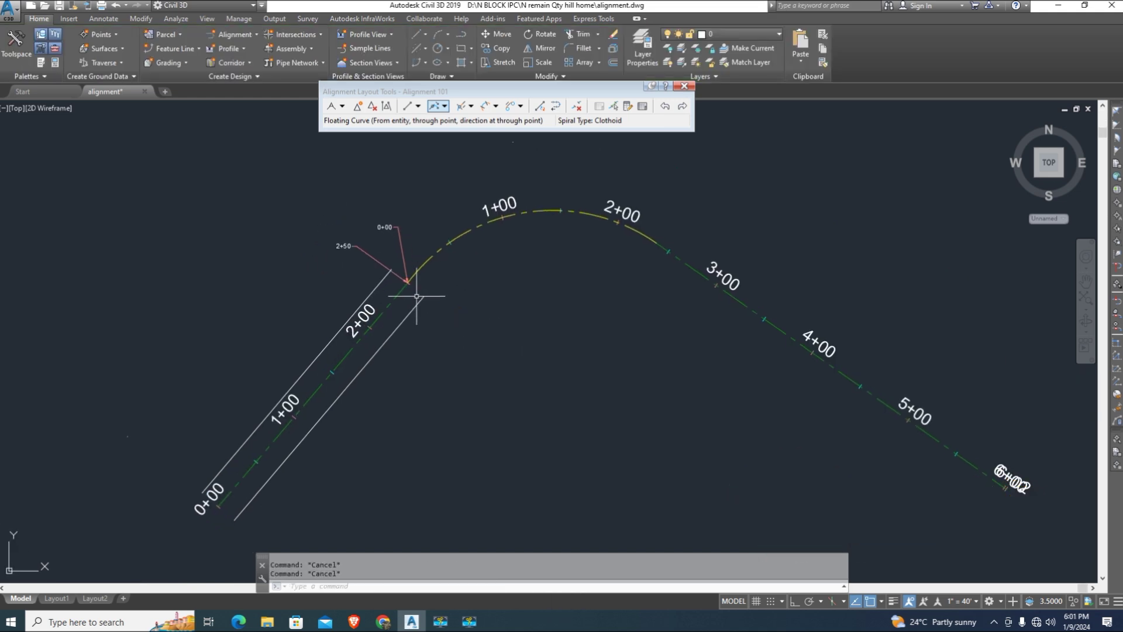
pyautogui.click(684, 86)
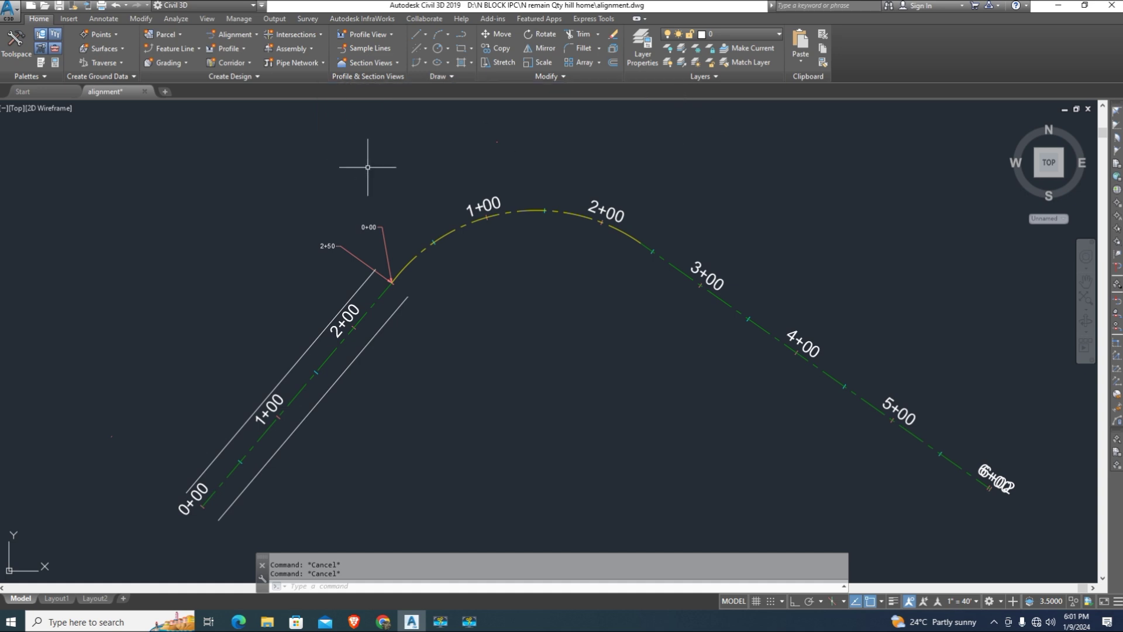
# Step: Create offset alignments on both sides of Alignment 101 using Create Offset Alignment
pyautogui.click(256, 39)
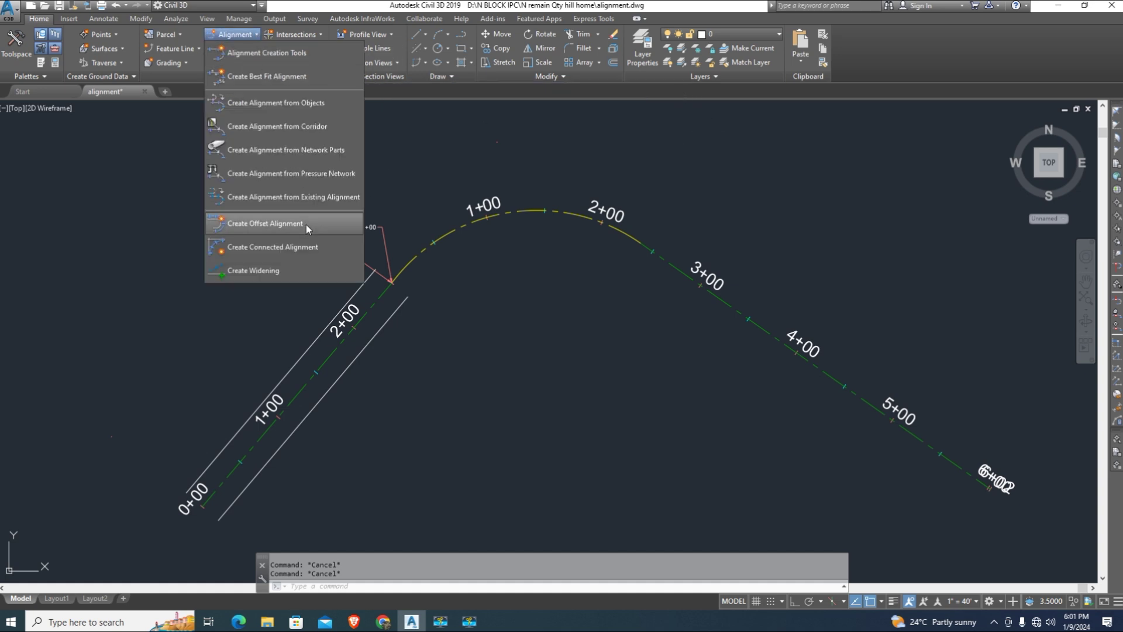
pyautogui.click(306, 223)
pyautogui.click(529, 209)
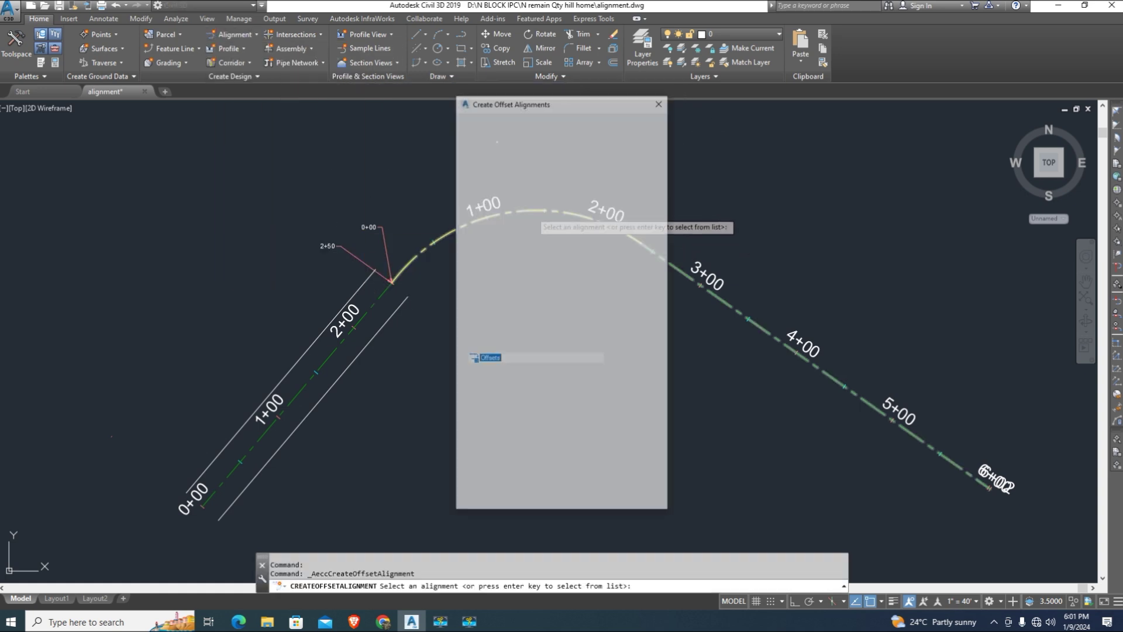
pyautogui.click(536, 497)
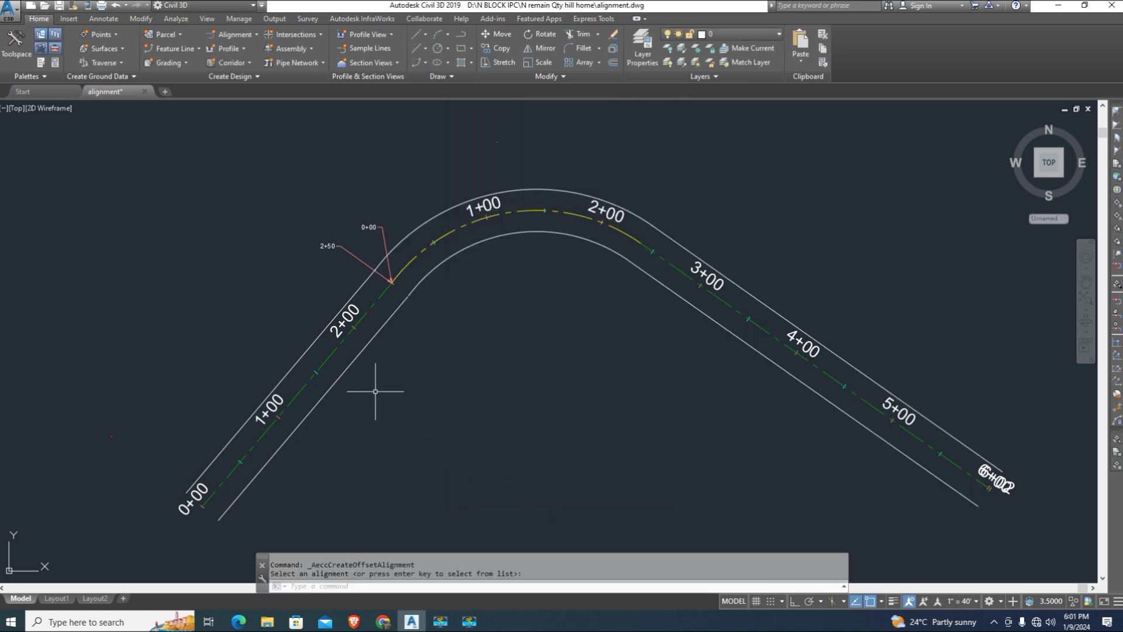